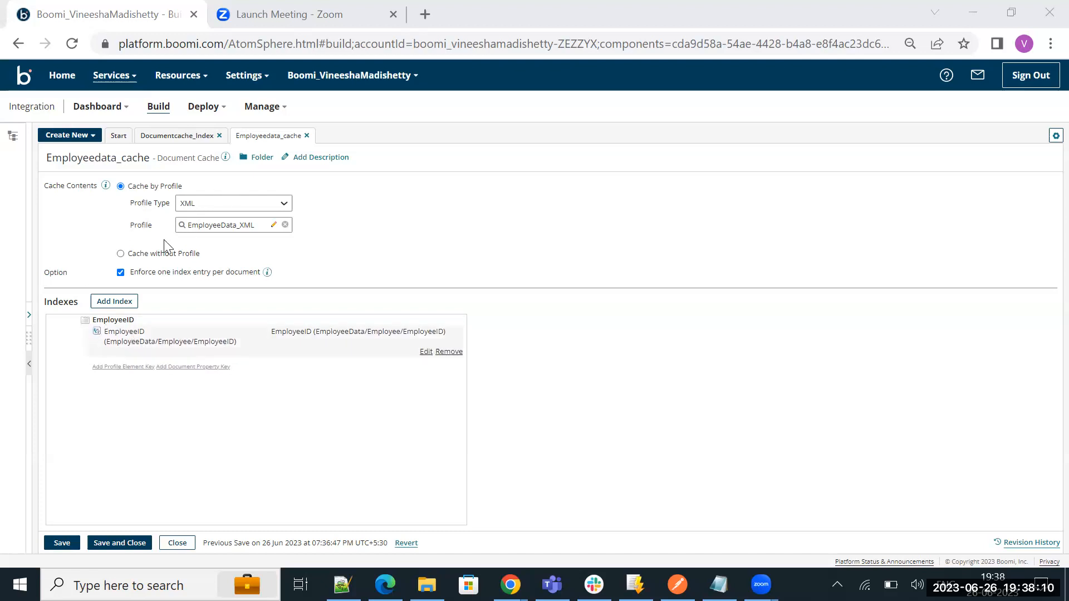
Open the Message shape of the Documentcache_Index process and examine its XML message text
{"action": "left_click", "coordinate": [167, 143]}
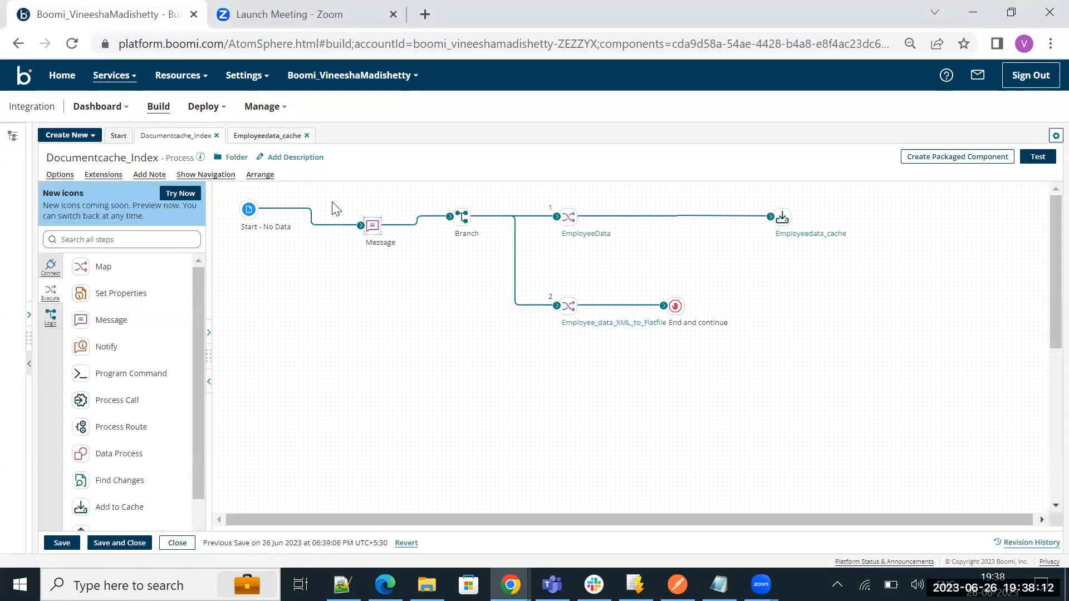
{"action": "left_click", "coordinate": [369, 226]}
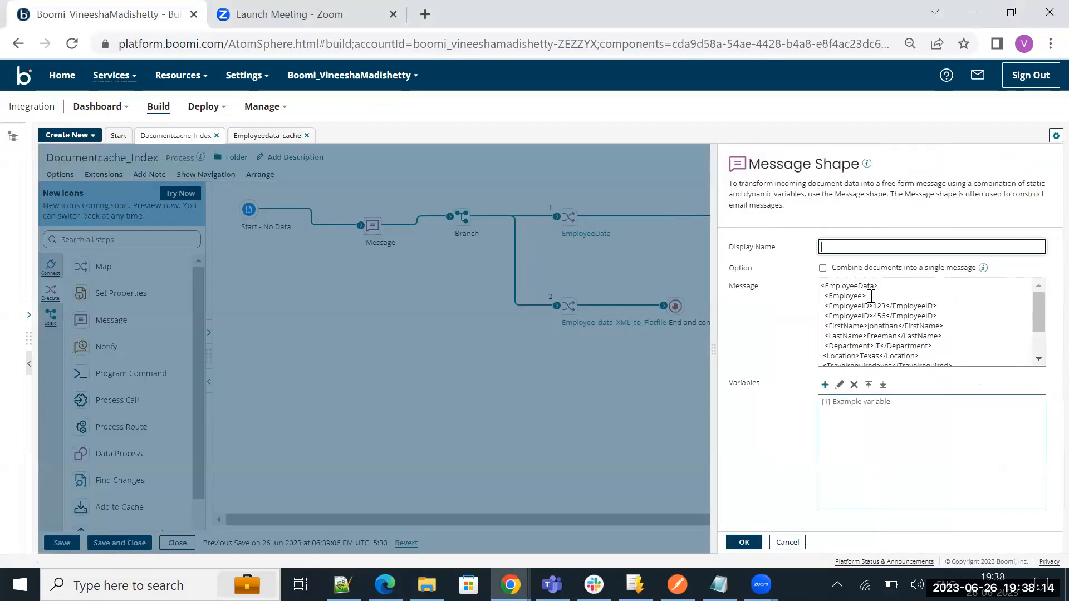
{"action": "scroll", "coordinate": [872, 296], "scroll_direction": "up", "scroll_amount": 5}
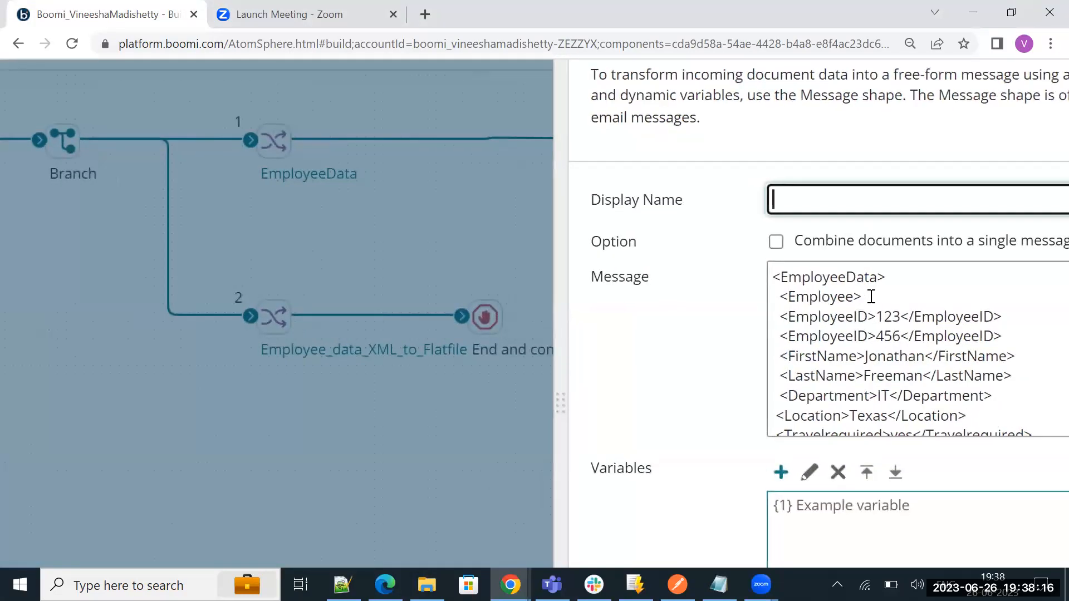
{"action": "scroll", "coordinate": [871, 296], "scroll_direction": "up", "scroll_amount": 2}
{"action": "scroll", "coordinate": [871, 296], "scroll_direction": "down", "scroll_amount": 3}
{"action": "scroll", "coordinate": [872, 296], "scroll_direction": "up", "scroll_amount": 3}
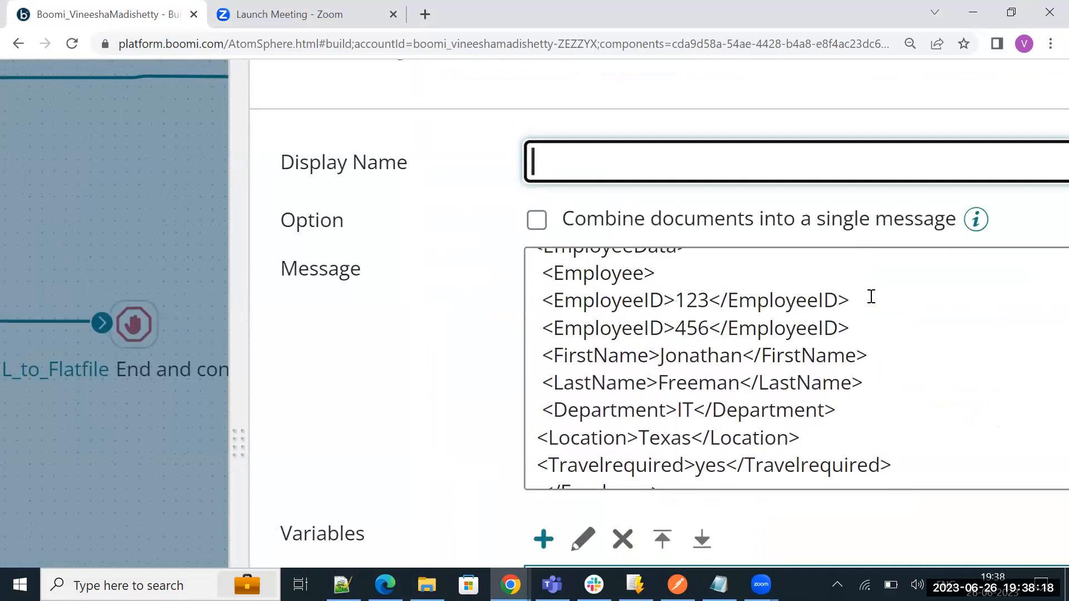
{"action": "scroll", "coordinate": [872, 296], "scroll_direction": "down", "scroll_amount": 3}
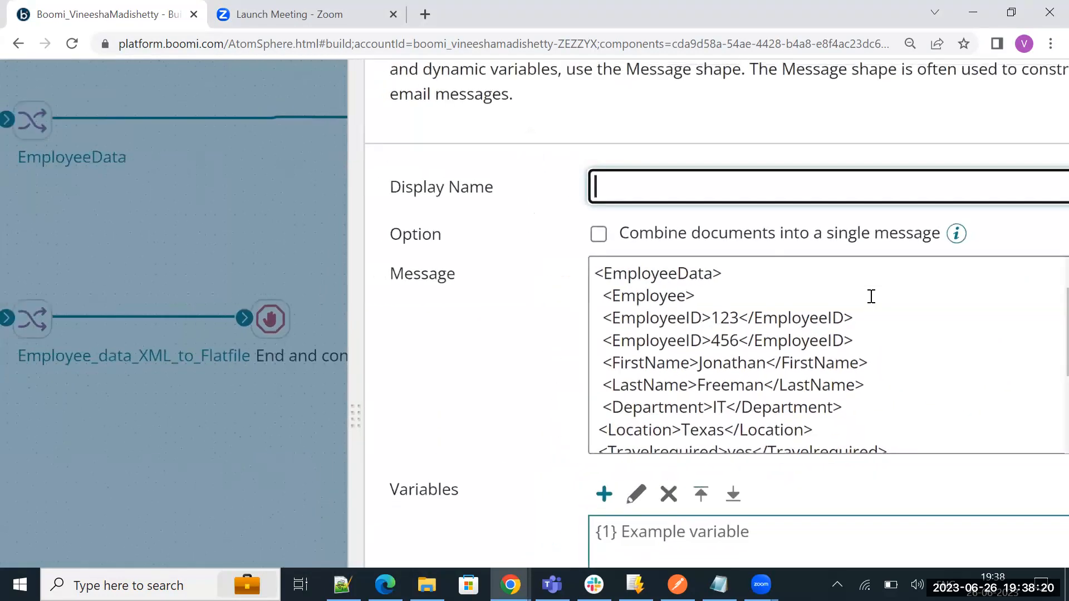
Examine the two EmployeeID elements in the Employee record of the message, and leave the shape's settings
{"action": "left_click", "coordinate": [871, 296]}
{"action": "left_click_drag", "start_coordinate": [603, 318], "coordinate": [946, 322]}
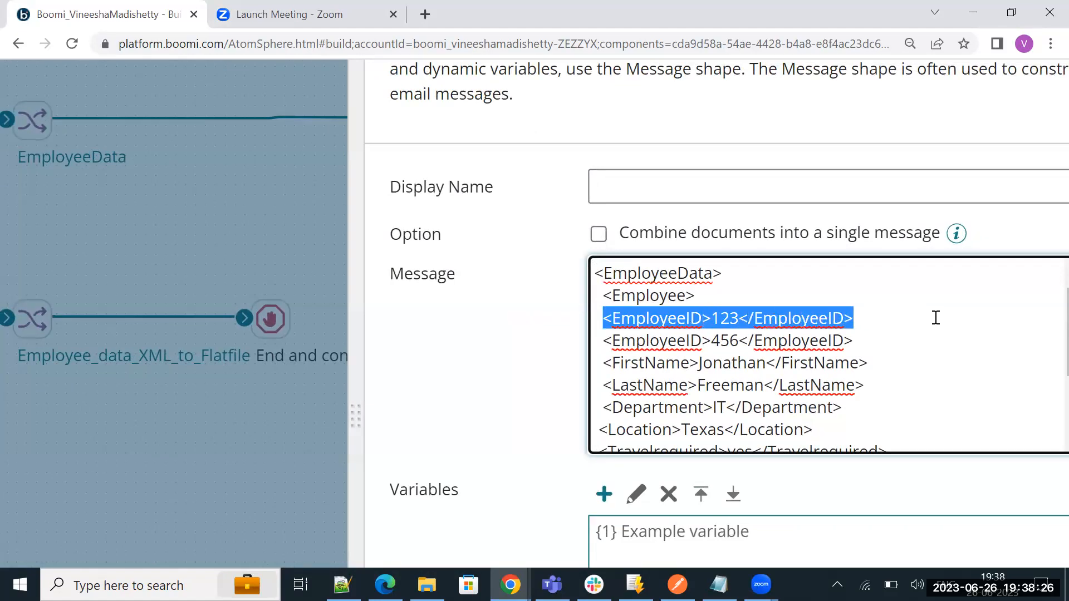
{"action": "left_click", "coordinate": [863, 322]}
{"action": "left_click_drag", "start_coordinate": [857, 337], "coordinate": [600, 323]}
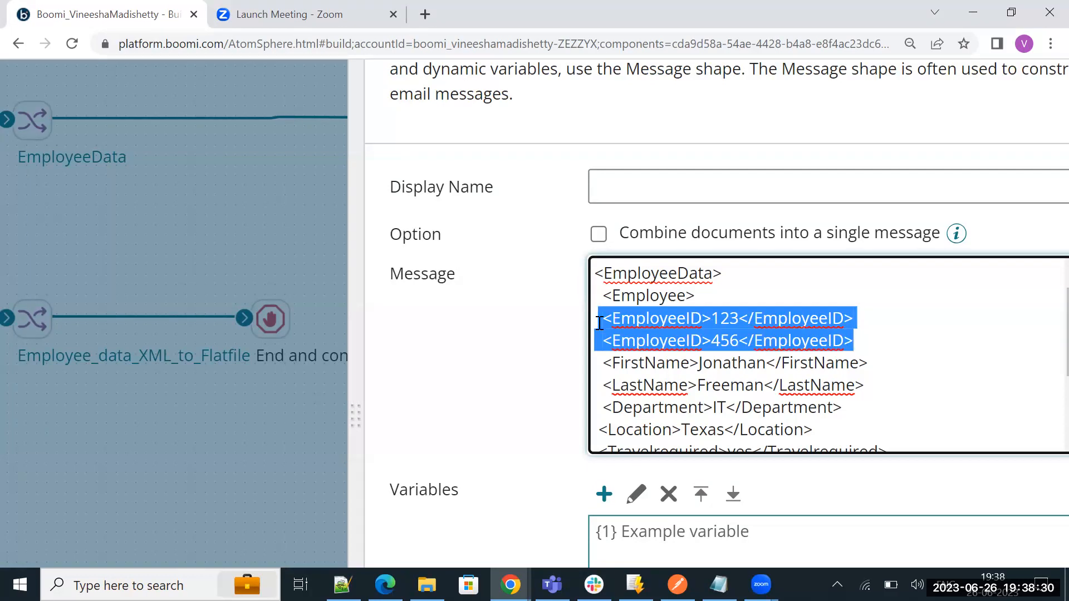
{"action": "left_click", "coordinate": [668, 319]}
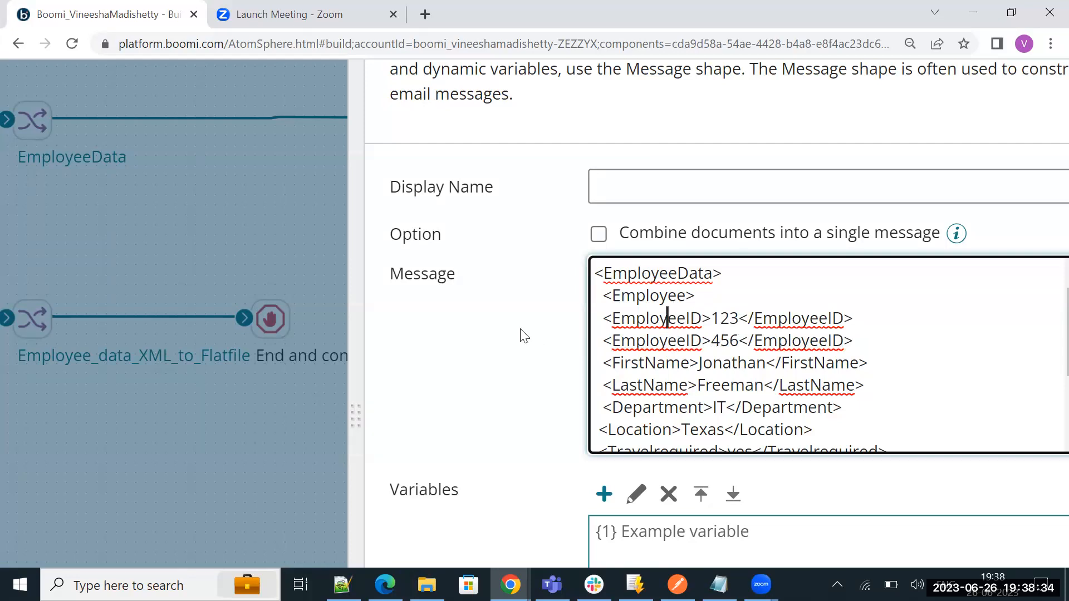
{"action": "left_click", "coordinate": [861, 315], "text": "shift"}
{"action": "left_click_drag", "start_coordinate": [630, 319], "coordinate": [604, 323]}
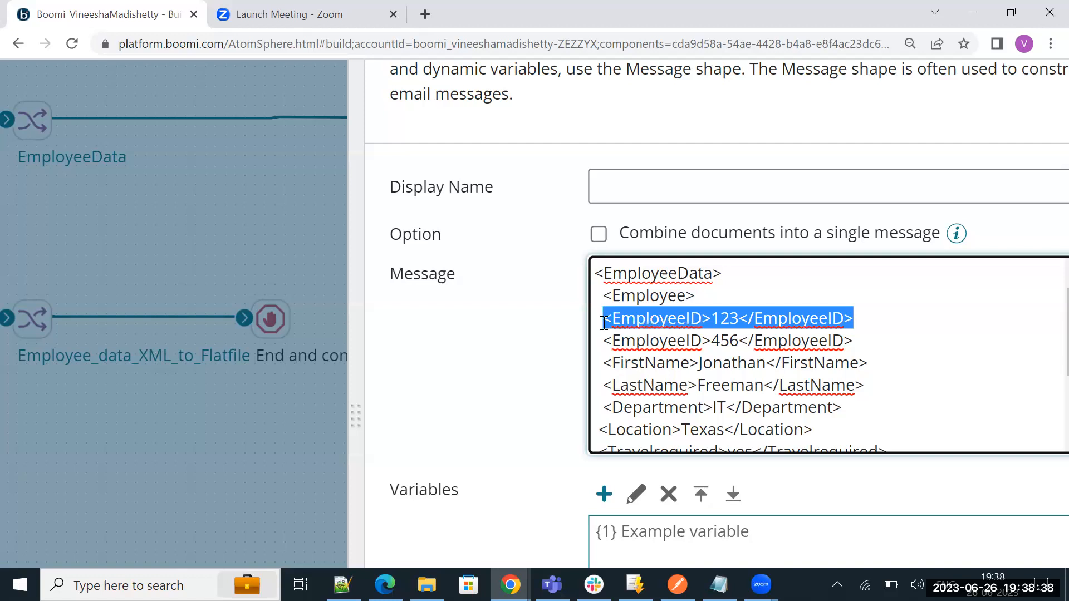
{"action": "left_click", "coordinate": [265, 405]}
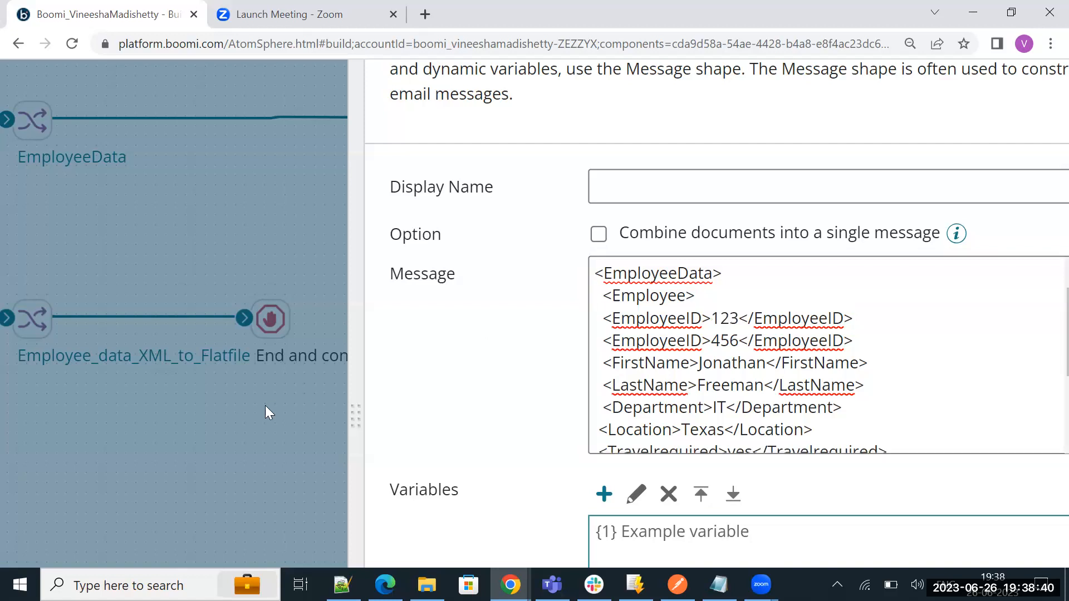
{"action": "key", "text": "ctrl+minus"}
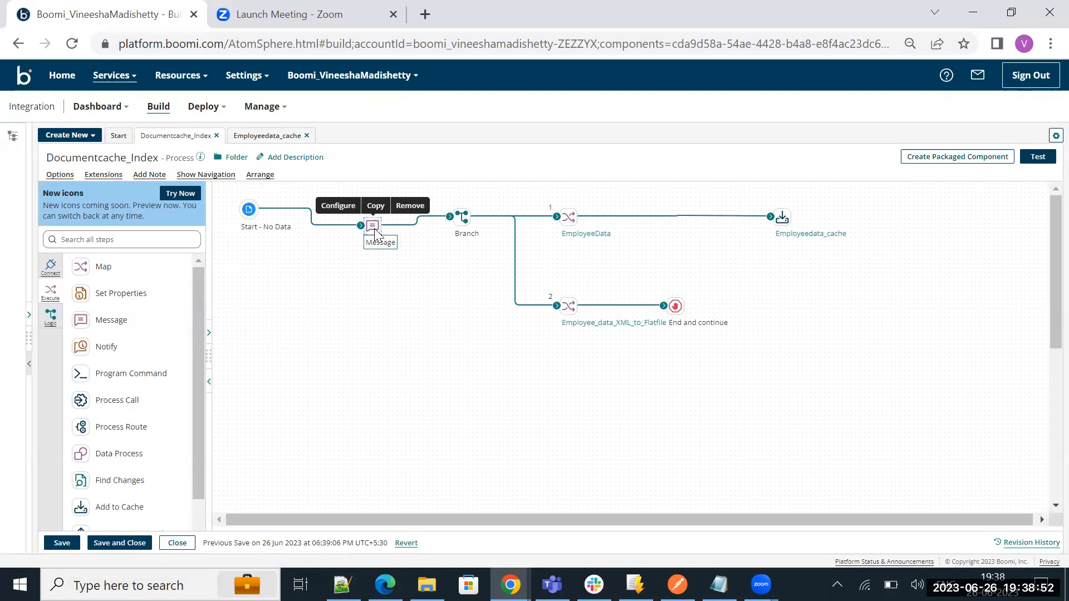
Reopen the Message shape to recheck its EmployeeID lines, and close it without changes
{"action": "left_click", "coordinate": [373, 226]}
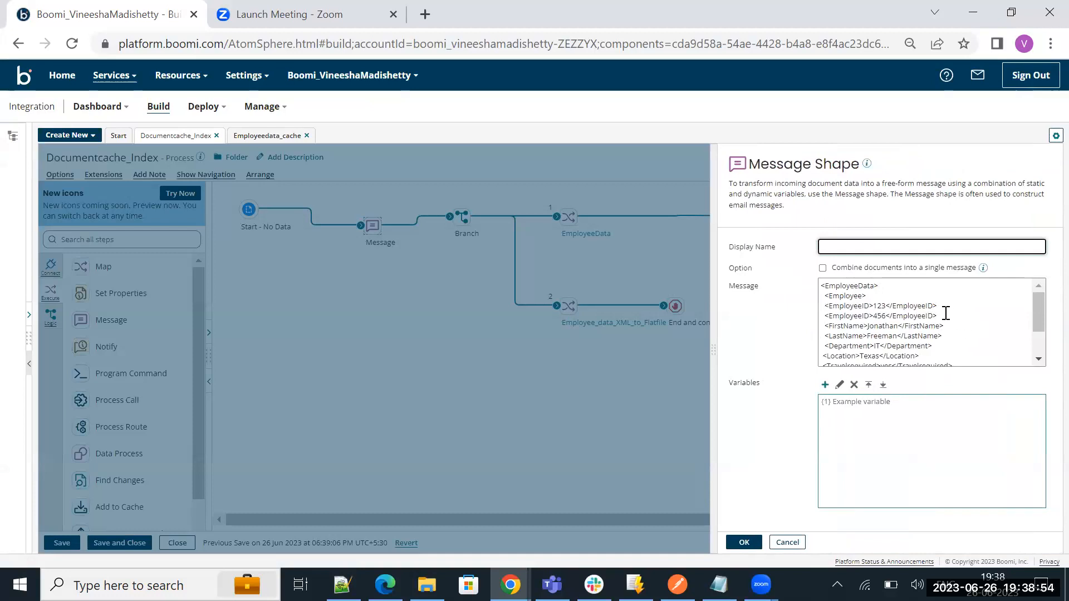
{"action": "left_click_drag", "start_coordinate": [945, 316], "coordinate": [817, 310]}
{"action": "left_click", "coordinate": [572, 372]}
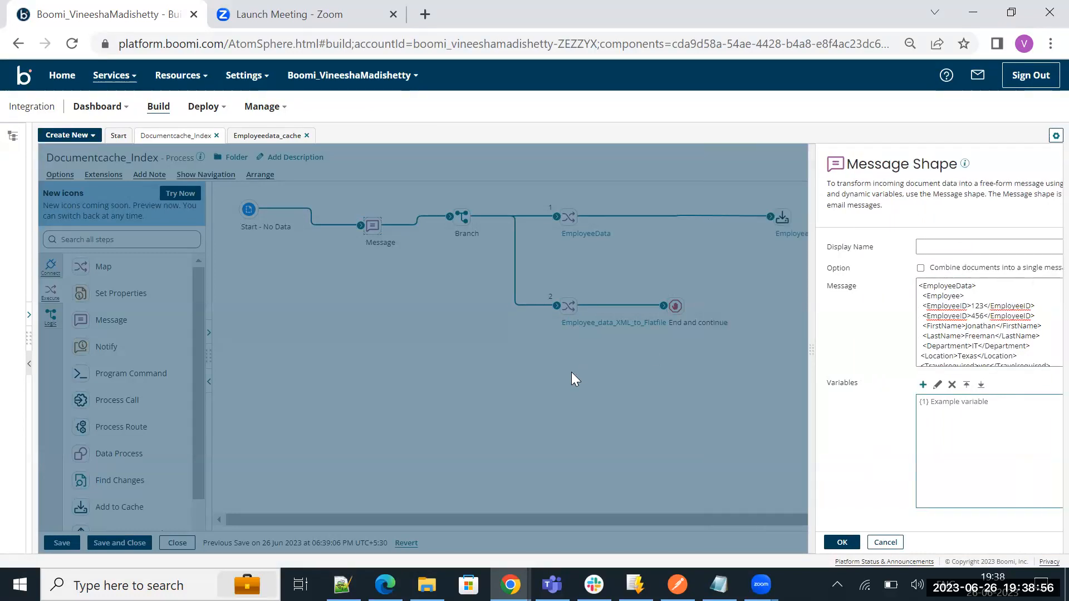
Run a new test of the Documentcache_Index process on the sep2022atomlatest atom and enlarge the test results area
{"action": "left_click", "coordinate": [1040, 158]}
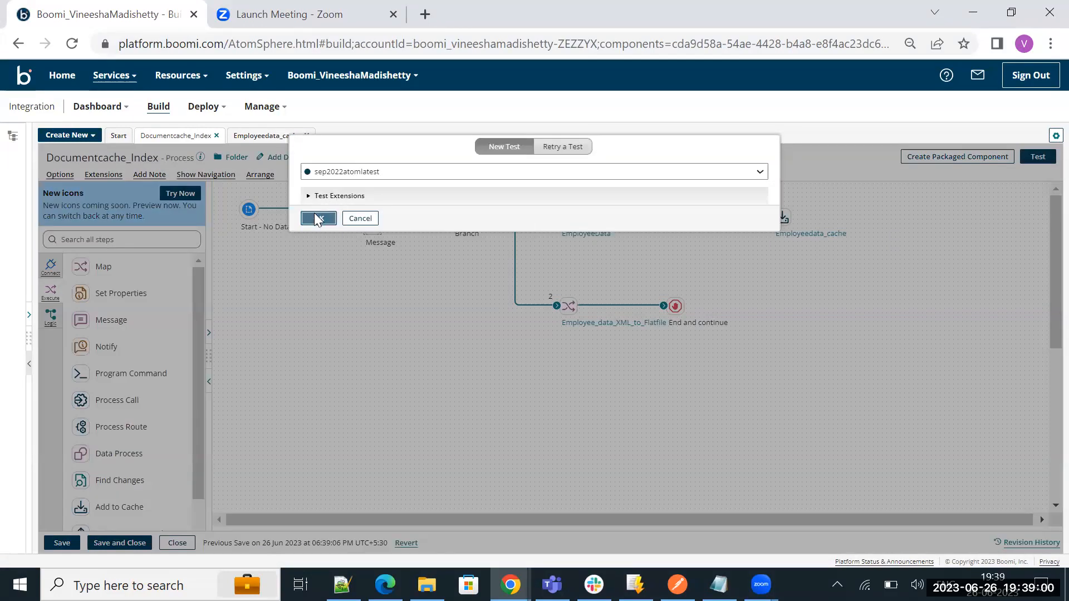
{"action": "left_click", "coordinate": [316, 218]}
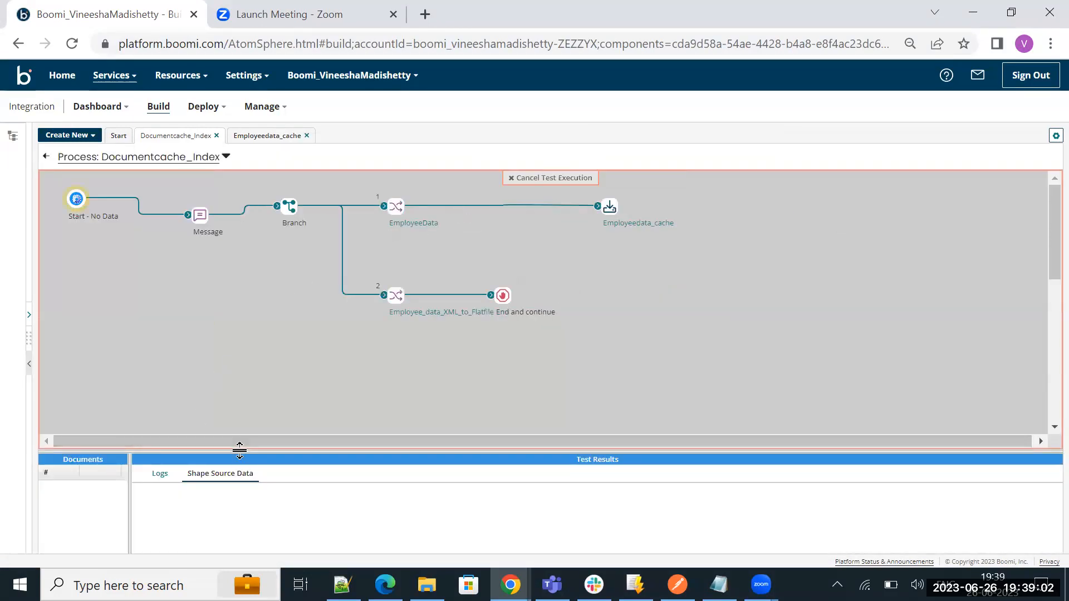
{"action": "left_click_drag", "start_coordinate": [260, 395], "coordinate": [258, 390]}
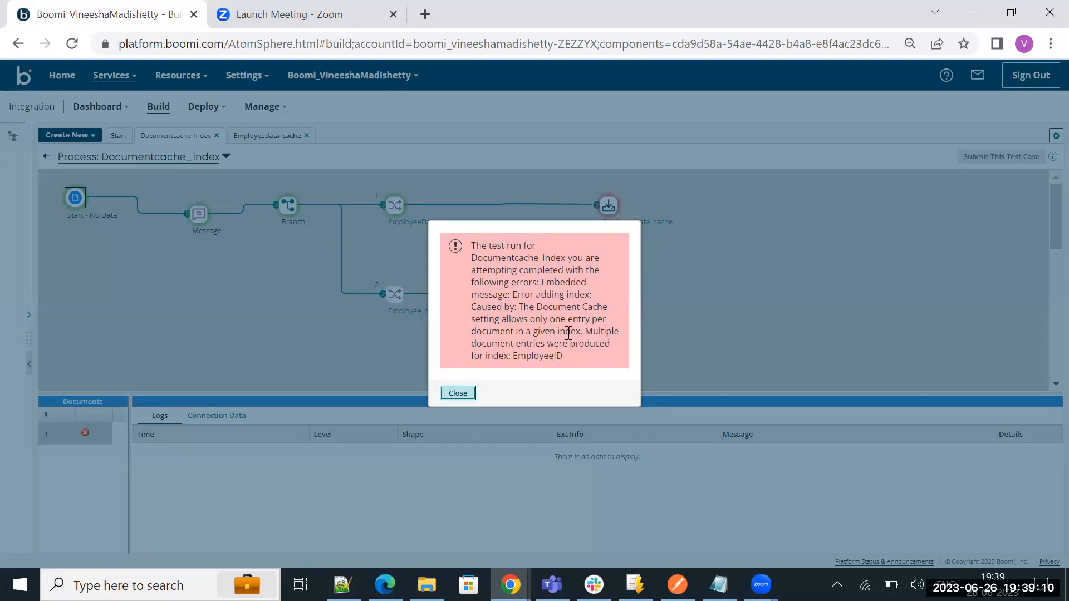
Read the error message of the test run through to the named index, and dismiss it
{"action": "left_click_drag", "start_coordinate": [523, 307], "coordinate": [587, 334]}
{"action": "left_click", "coordinate": [586, 334]}
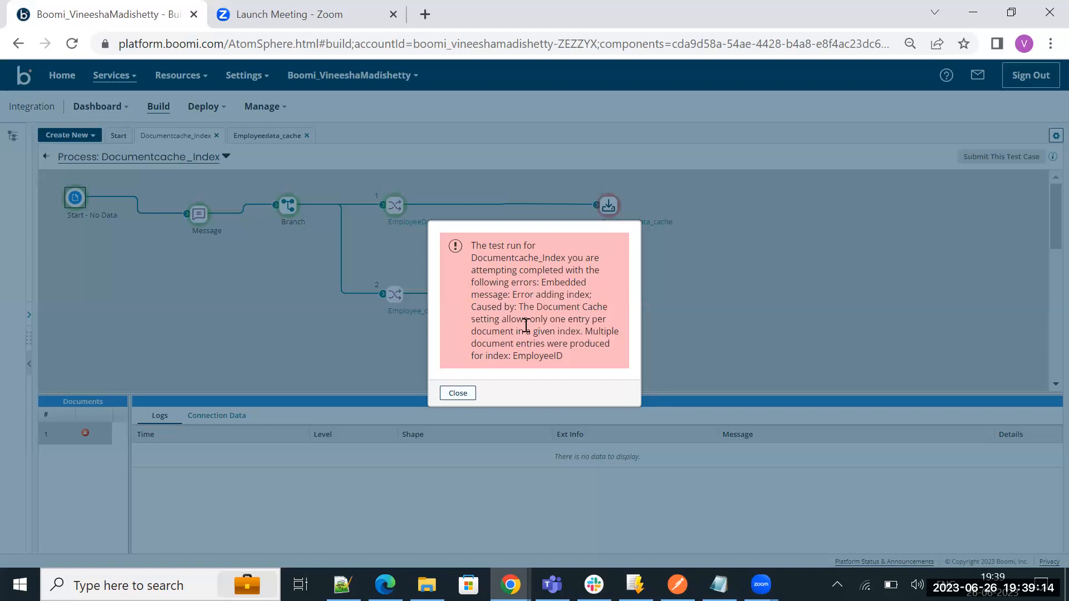
{"action": "left_click_drag", "start_coordinate": [513, 294], "coordinate": [541, 357]}
{"action": "left_click", "coordinate": [526, 301]}
{"action": "left_click", "coordinate": [647, 286]}
{"action": "left_click_drag", "start_coordinate": [593, 332], "coordinate": [615, 353]}
{"action": "left_click", "coordinate": [615, 353]}
{"action": "left_click_drag", "start_coordinate": [515, 356], "coordinate": [599, 359]}
{"action": "left_click", "coordinate": [599, 358]}
{"action": "left_click", "coordinate": [457, 394]}
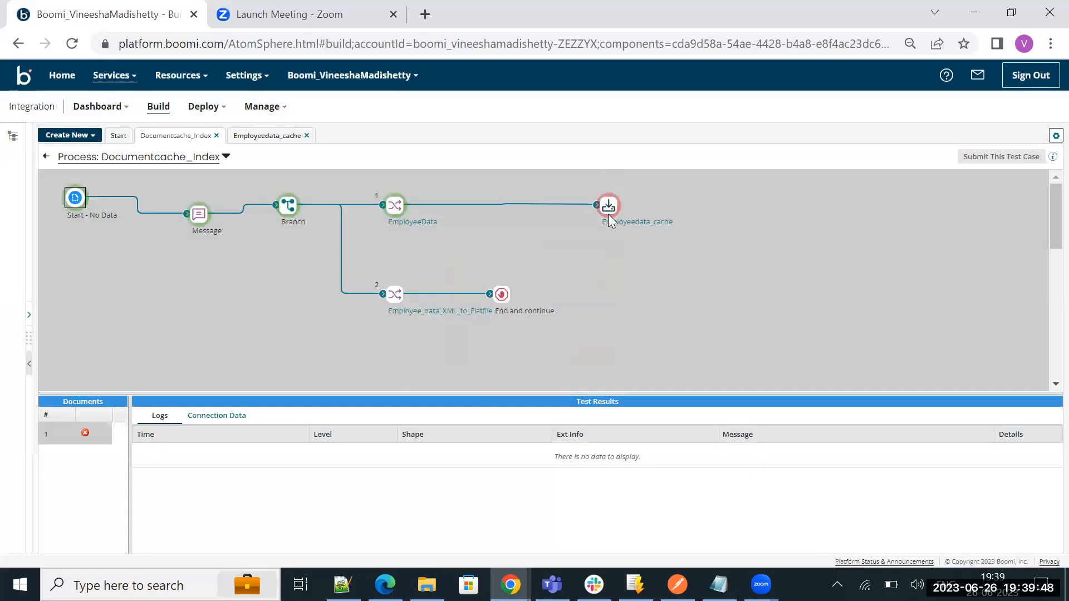
Examine the EmployeeID elements in the source document of the Employeedata_cache shape, and close the document viewer
{"action": "left_click", "coordinate": [609, 214]}
{"action": "left_click", "coordinate": [225, 416]}
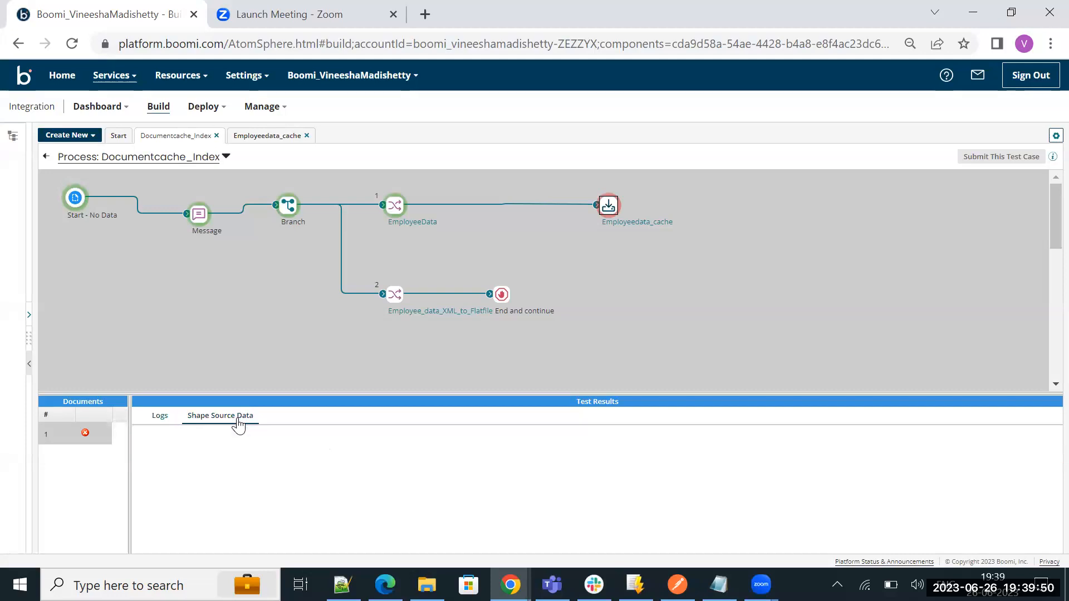
{"action": "left_click", "coordinate": [141, 452]}
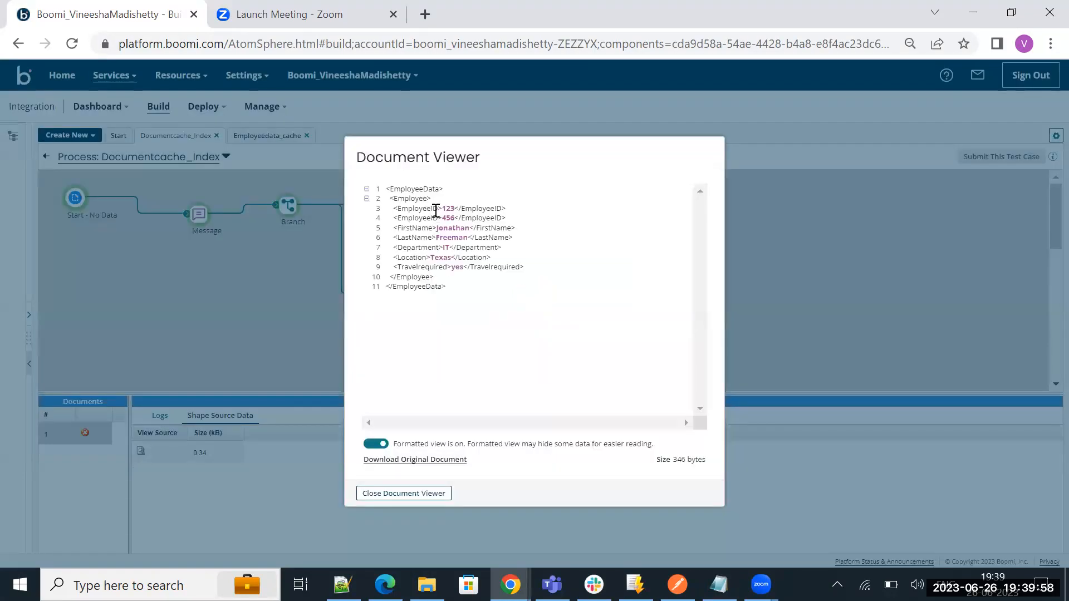
{"action": "double_click", "coordinate": [431, 210]}
{"action": "left_click", "coordinate": [429, 217]}
{"action": "double_click", "coordinate": [427, 210]}
{"action": "left_click", "coordinate": [480, 217]}
{"action": "left_click_drag", "start_coordinate": [395, 210], "coordinate": [511, 216]}
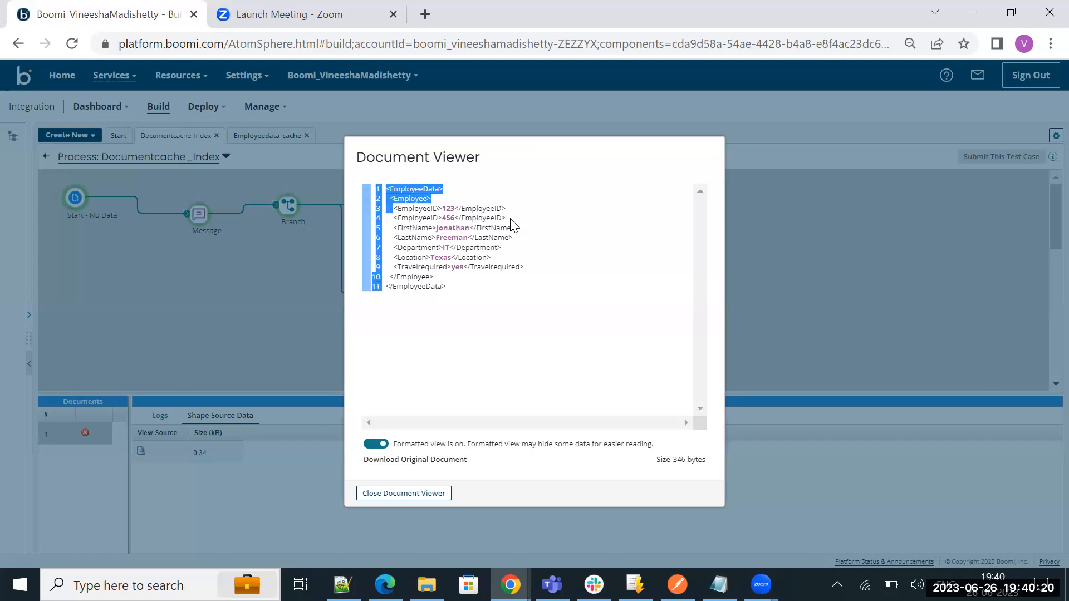
{"action": "left_click", "coordinate": [486, 216]}
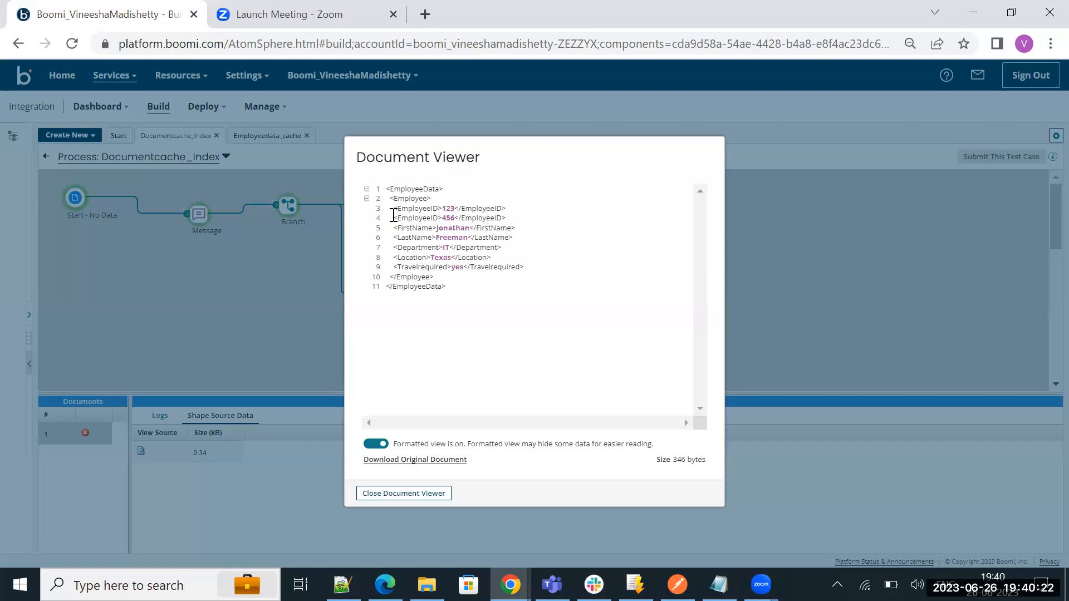
{"action": "left_click_drag", "start_coordinate": [399, 209], "coordinate": [497, 220]}
{"action": "left_click", "coordinate": [515, 223]}
{"action": "left_click", "coordinate": [393, 495]}
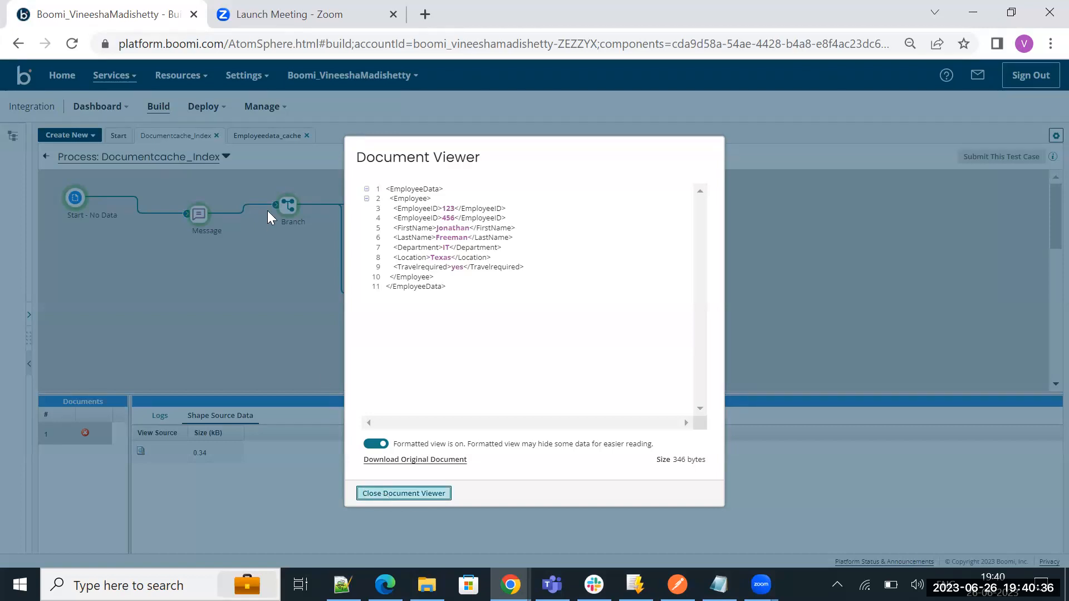
Turn off "Enforce one index entry per document" in the Employeedata_cache document cache and save the component
{"action": "left_click", "coordinate": [270, 139]}
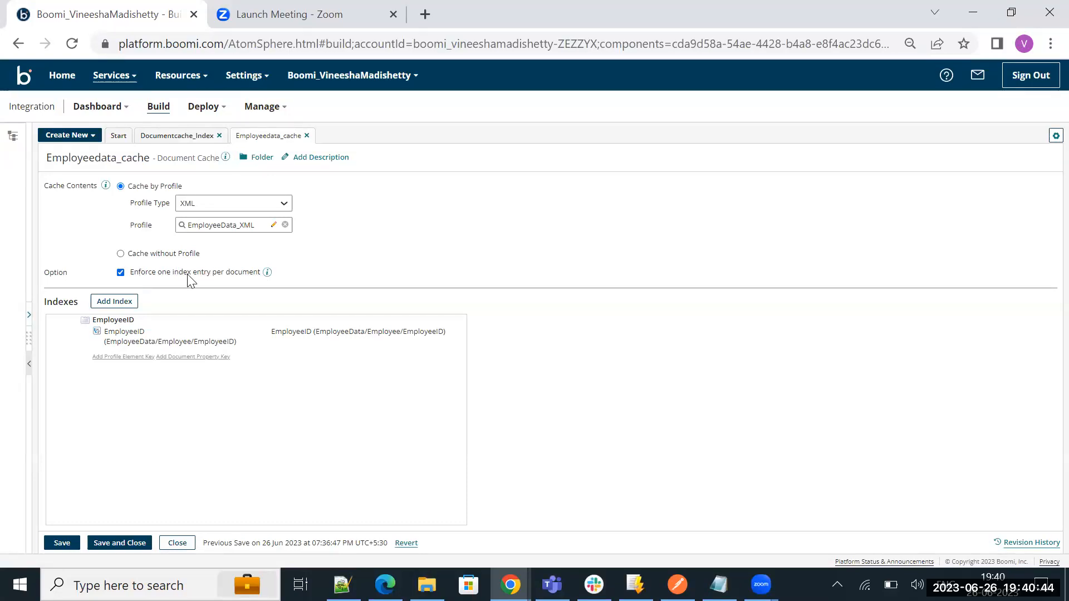
{"action": "left_click", "coordinate": [121, 273]}
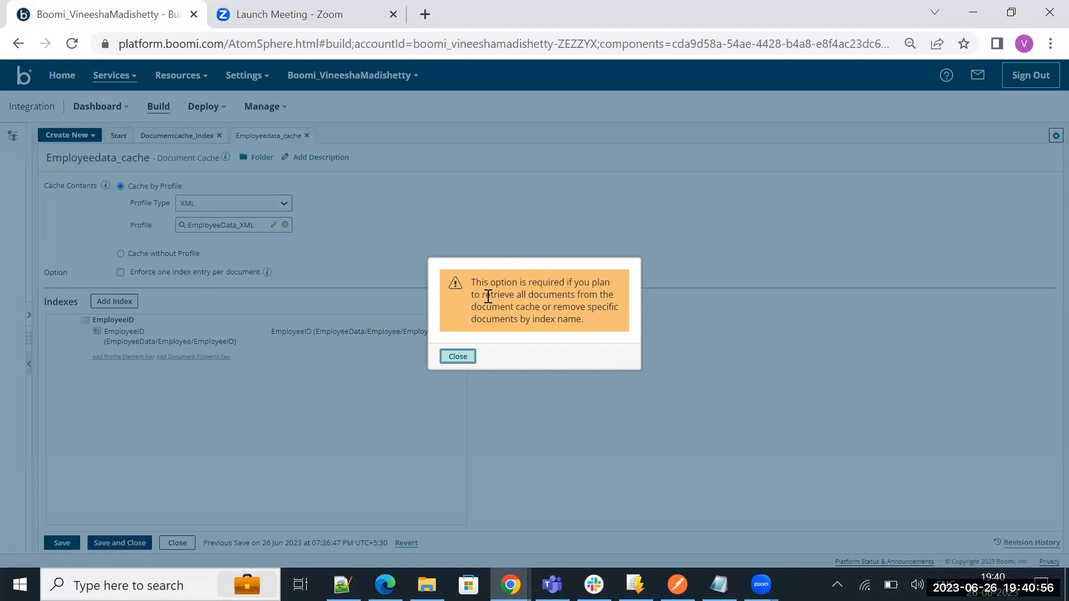
{"action": "left_click_drag", "start_coordinate": [532, 282], "coordinate": [598, 324]}
{"action": "left_click", "coordinate": [516, 282]}
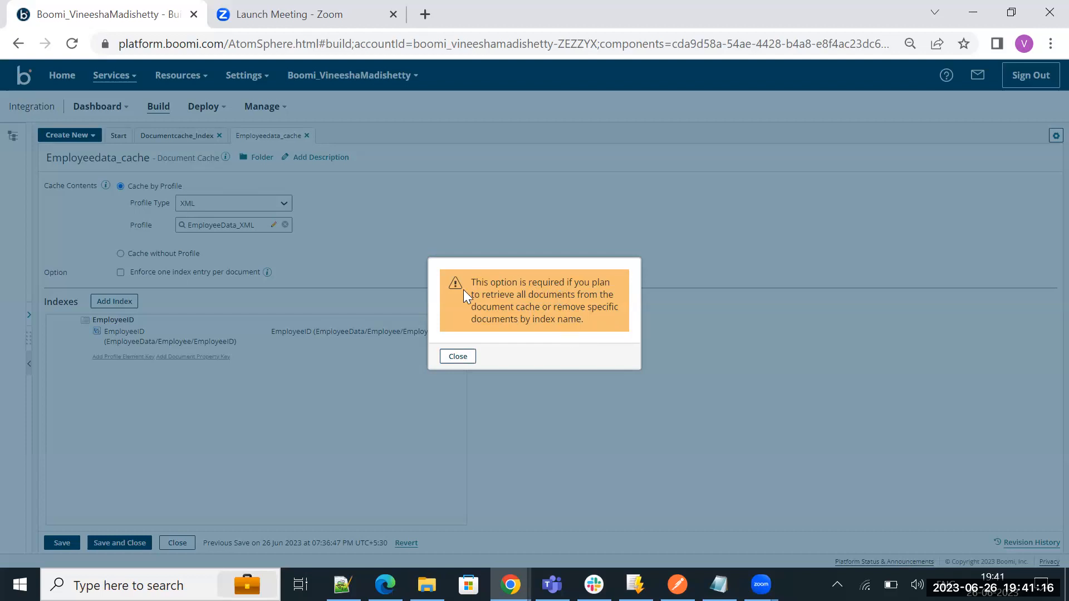
{"action": "left_click_drag", "start_coordinate": [584, 314], "coordinate": [586, 316]}
{"action": "left_click", "coordinate": [586, 316]}
{"action": "left_click_drag", "start_coordinate": [475, 274], "coordinate": [604, 326]}
{"action": "left_click", "coordinate": [604, 327]}
{"action": "left_click", "coordinate": [464, 358]}
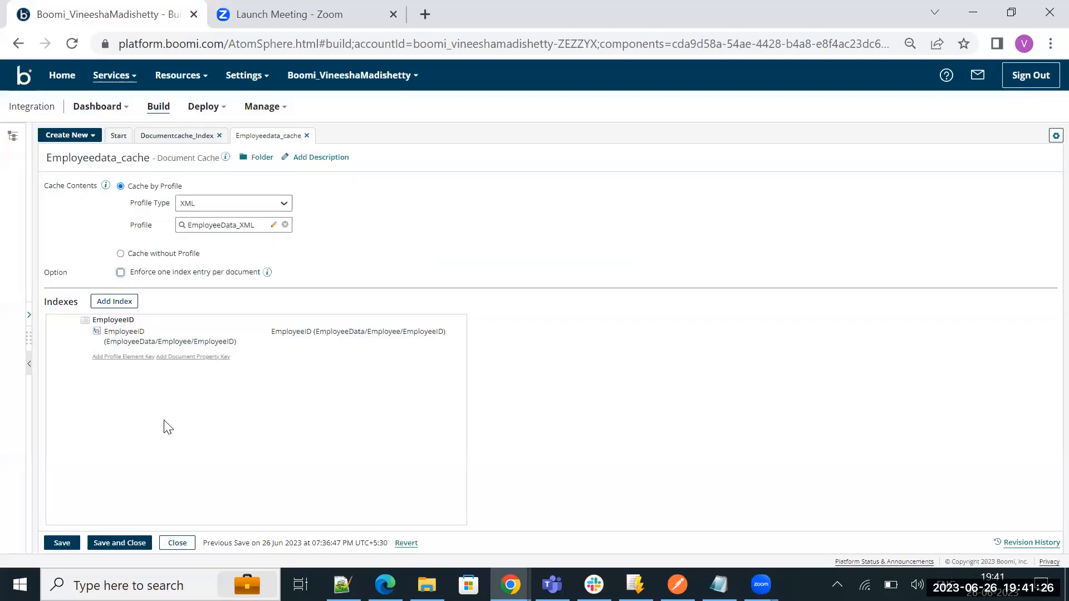
{"action": "left_click", "coordinate": [62, 546]}
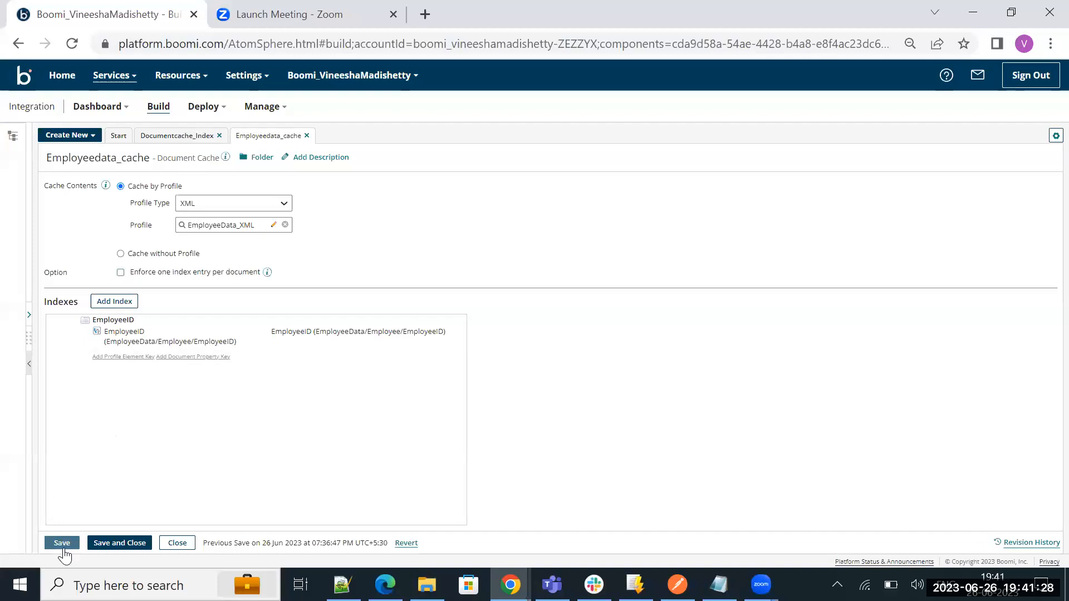
Return to the Documentcache_Index process and test it again on the sep2022atomlatest atom
{"action": "left_click", "coordinate": [177, 141]}
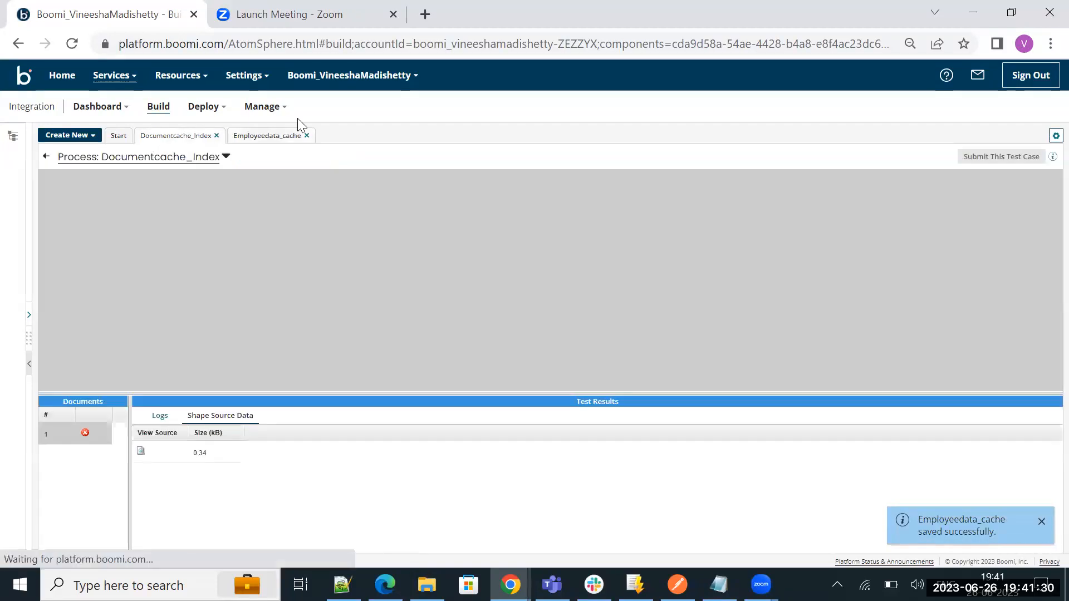
{"action": "left_click", "coordinate": [45, 157]}
{"action": "left_click", "coordinate": [59, 545]}
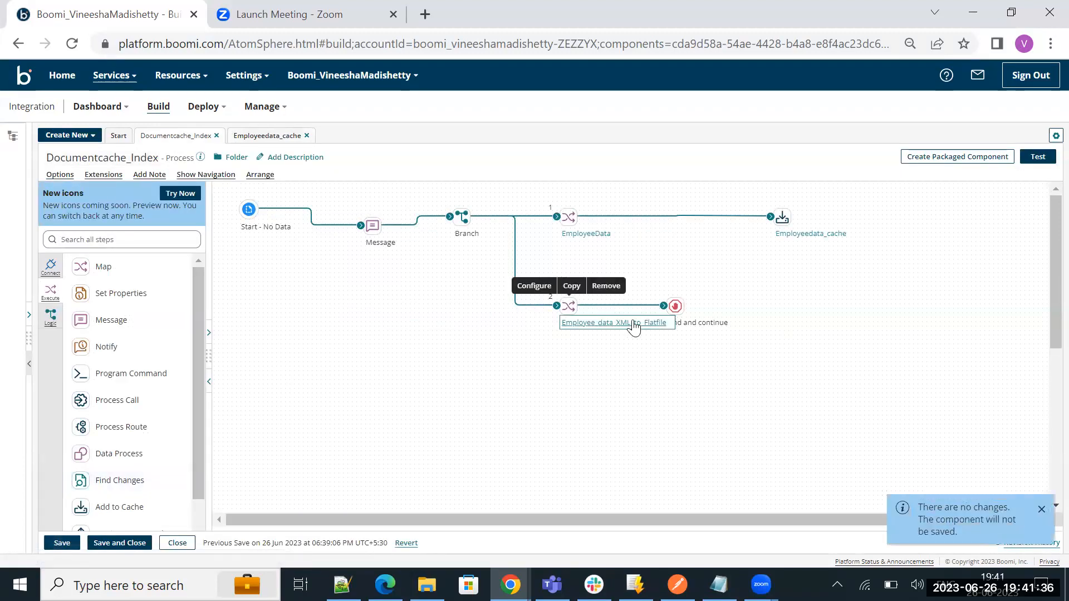
{"action": "left_click", "coordinate": [1039, 160]}
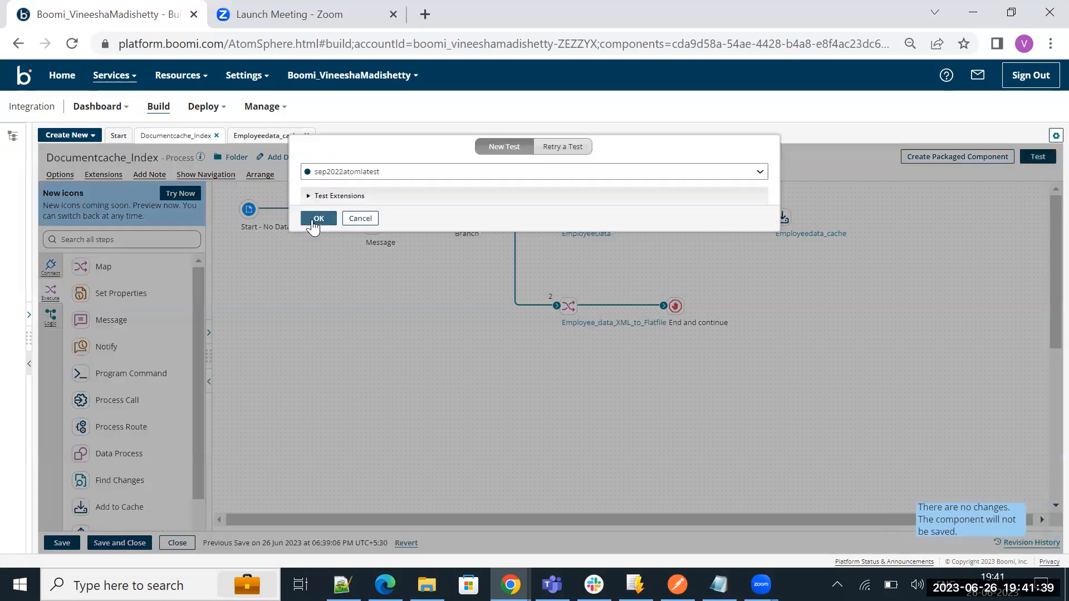
{"action": "left_click", "coordinate": [315, 219]}
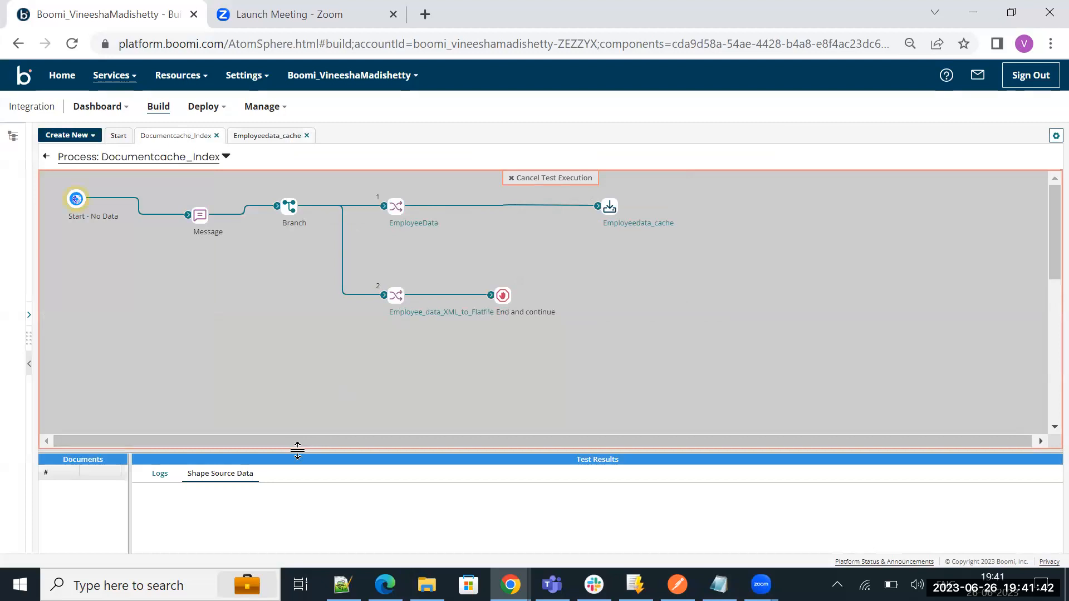
{"action": "left_click_drag", "start_coordinate": [296, 448], "coordinate": [330, 382]}
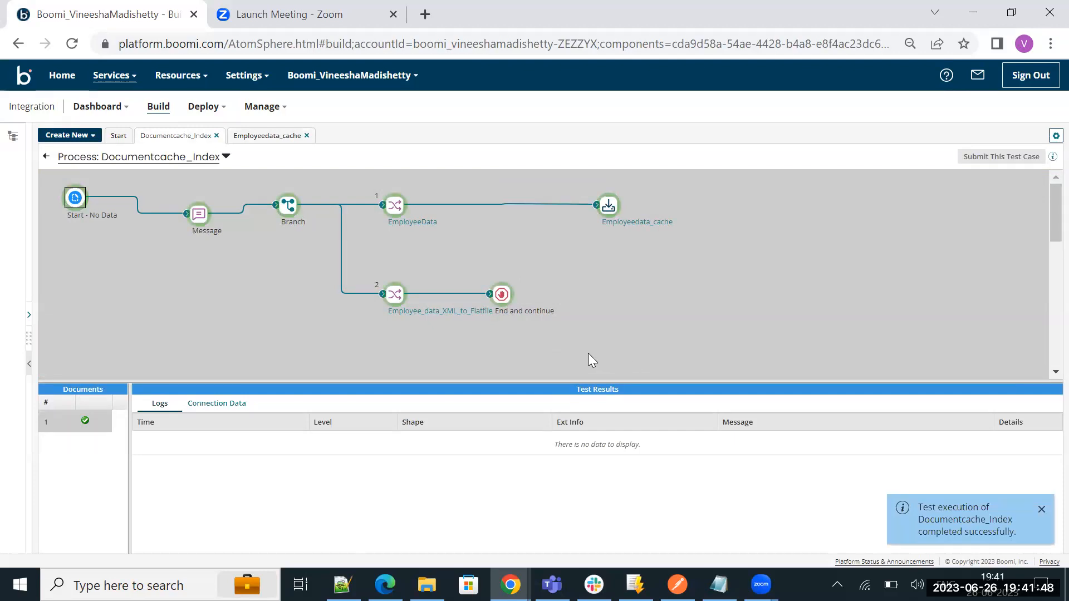
Examine the EmployeeID values in the document that reached the Employeedata_cache shape in the new test run, and close the viewer
{"action": "left_click", "coordinate": [606, 207]}
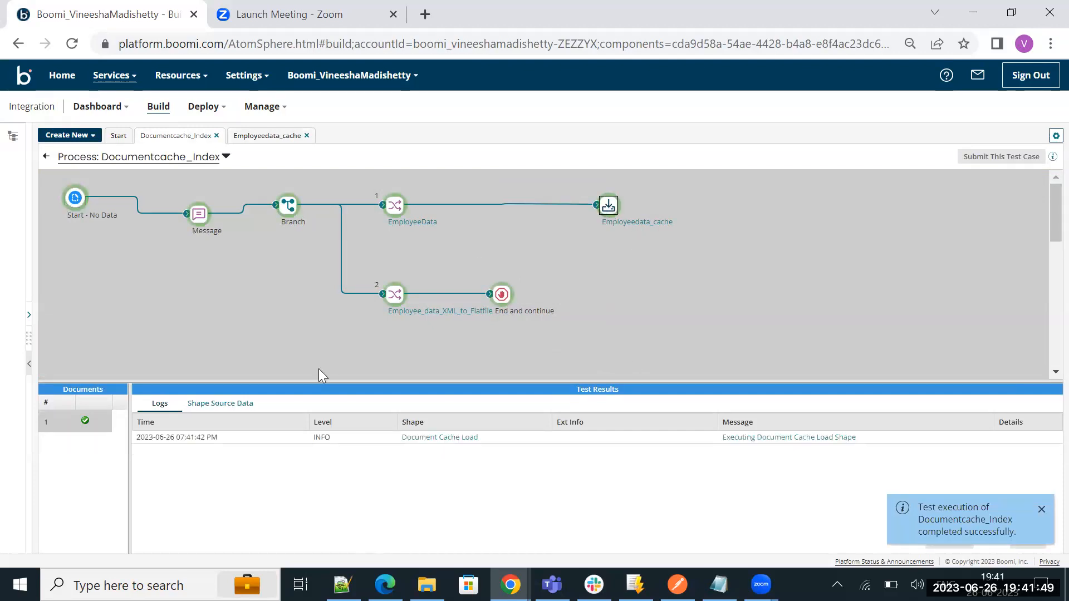
{"action": "left_click", "coordinate": [220, 403]}
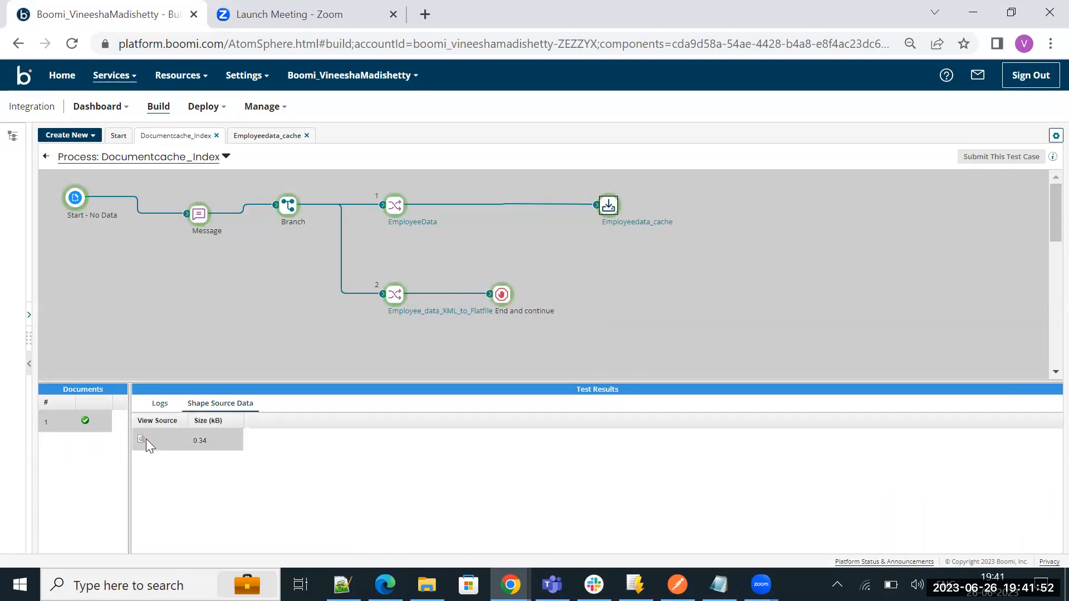
{"action": "left_click", "coordinate": [142, 440]}
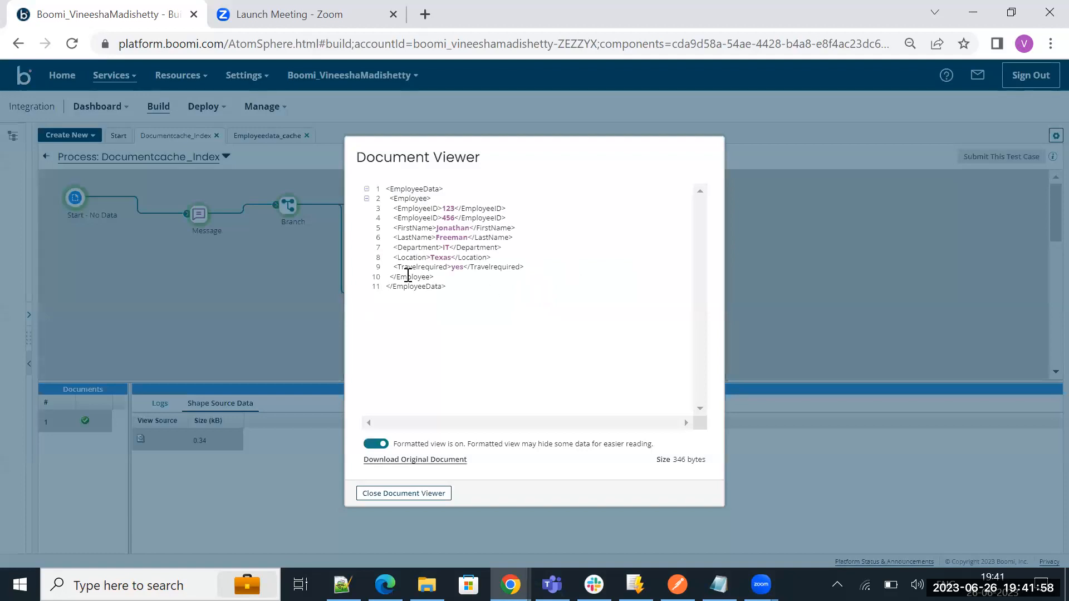
{"action": "double_click", "coordinate": [428, 209]}
{"action": "left_click", "coordinate": [495, 217]}
{"action": "double_click", "coordinate": [449, 208]}
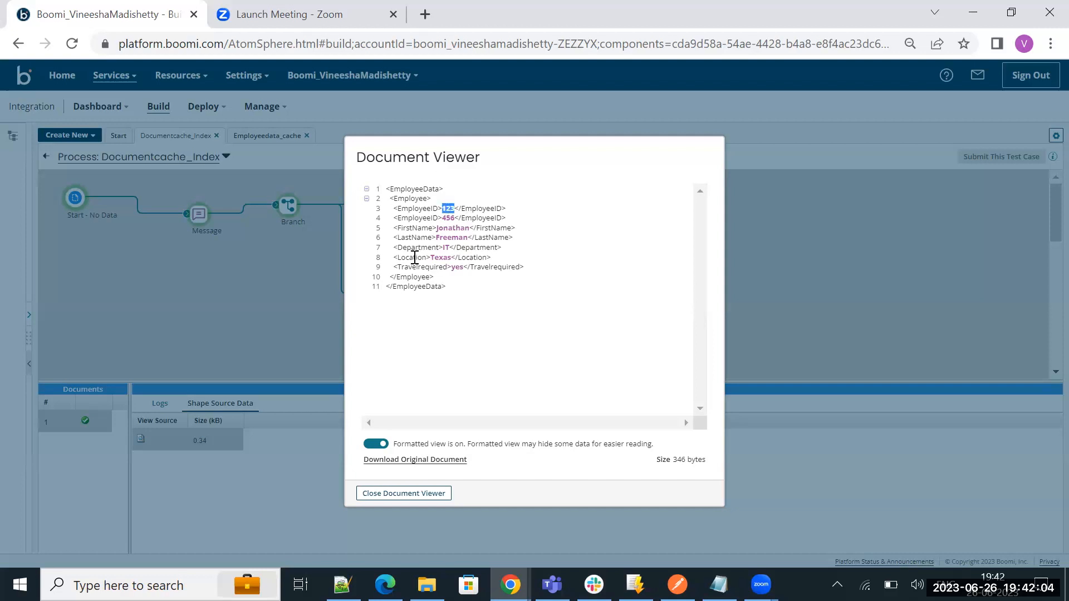
{"action": "left_click", "coordinate": [439, 208]}
{"action": "left_click", "coordinate": [378, 496]}
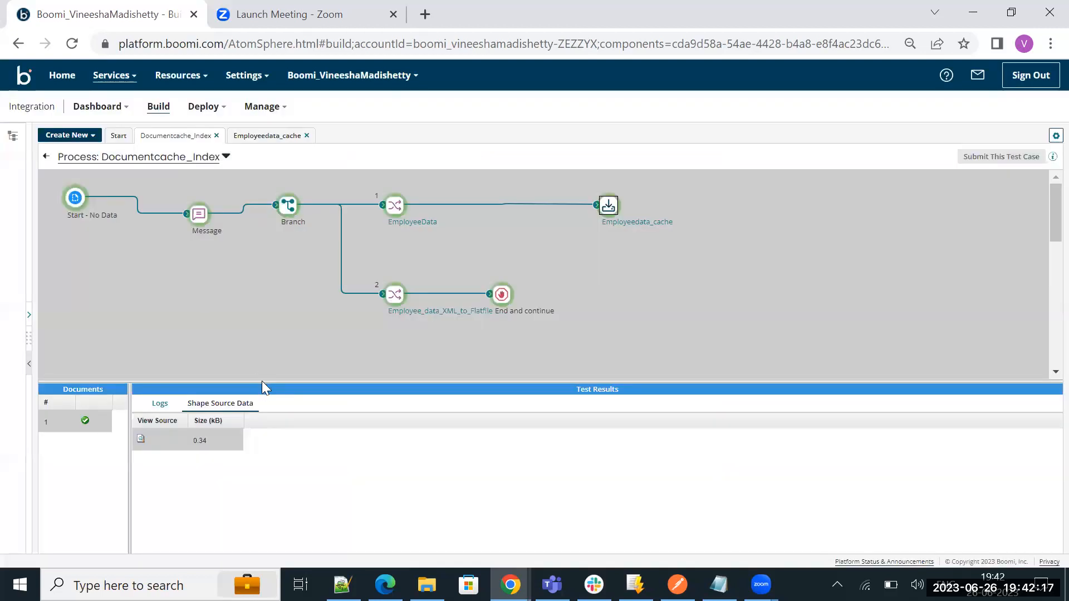
Enlarge the test results area and read the first EmployeeID input message in the Employee_data_XML_to_Flatfile map's logs
{"action": "left_click_drag", "start_coordinate": [262, 381], "coordinate": [267, 329]}
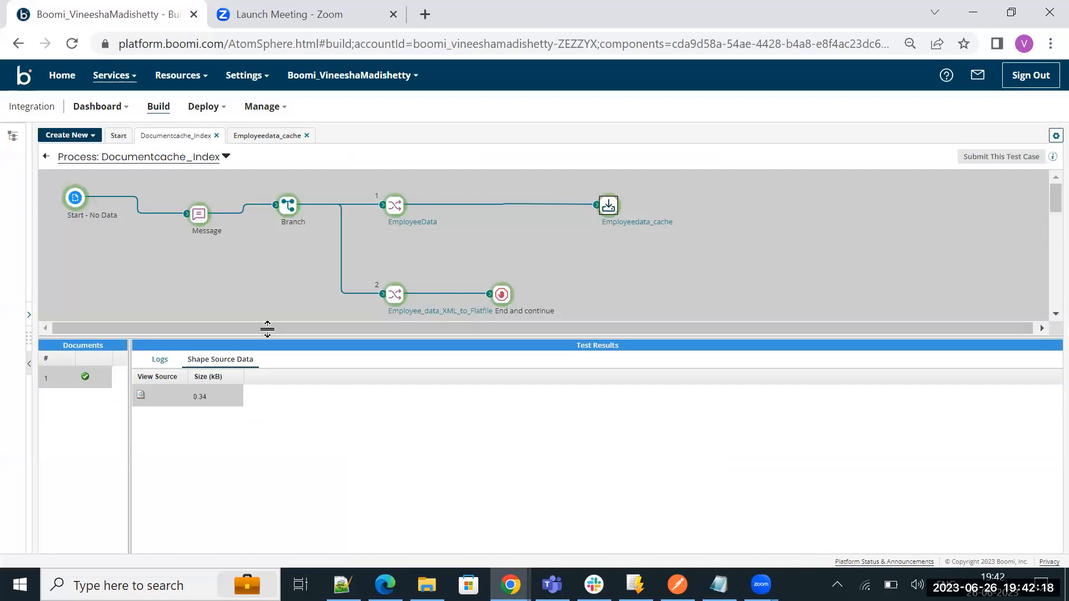
{"action": "left_click", "coordinate": [149, 351]}
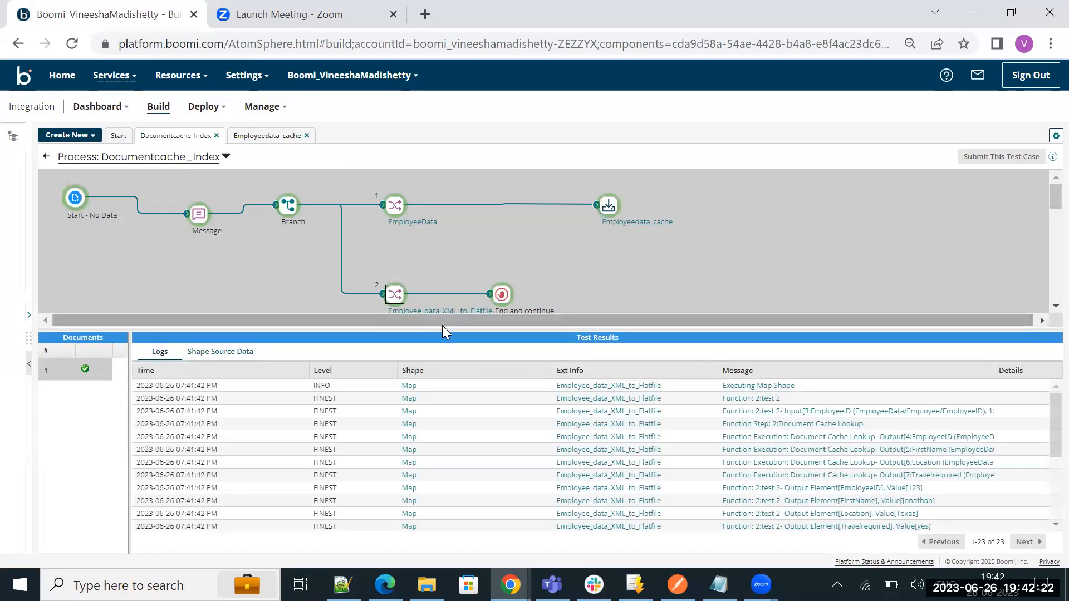
{"action": "left_click_drag", "start_coordinate": [443, 329], "coordinate": [456, 281]}
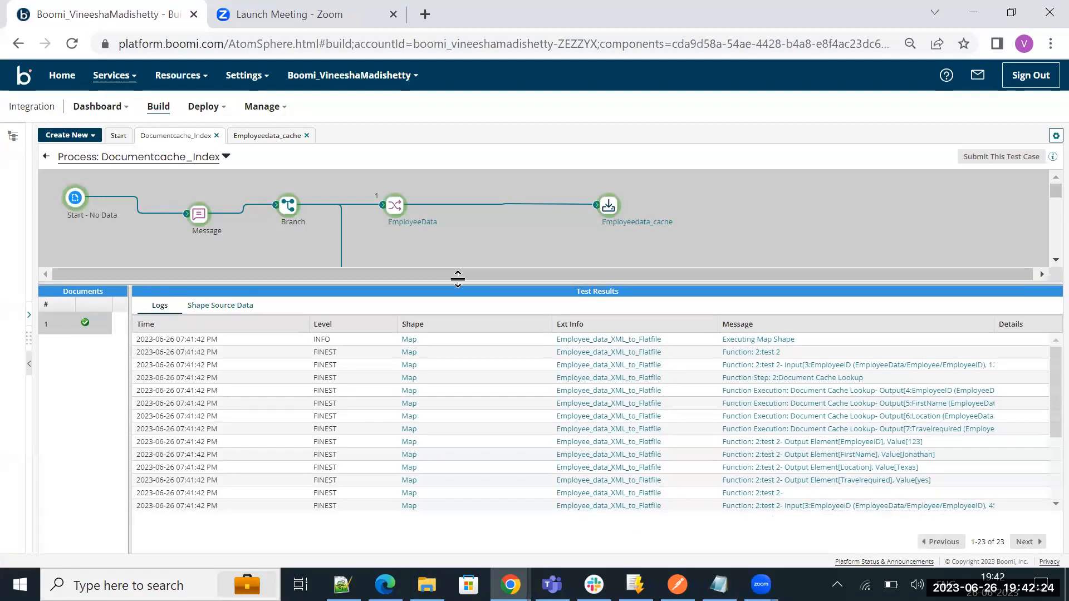
{"action": "left_click", "coordinate": [954, 371]}
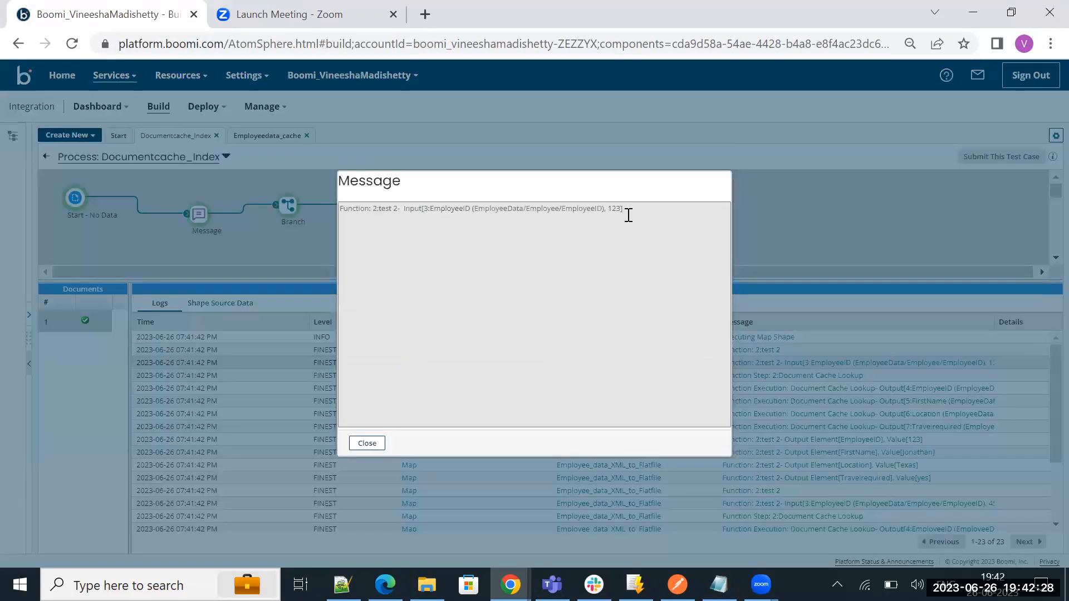
{"action": "double_click", "coordinate": [615, 210]}
{"action": "left_click", "coordinate": [614, 245]}
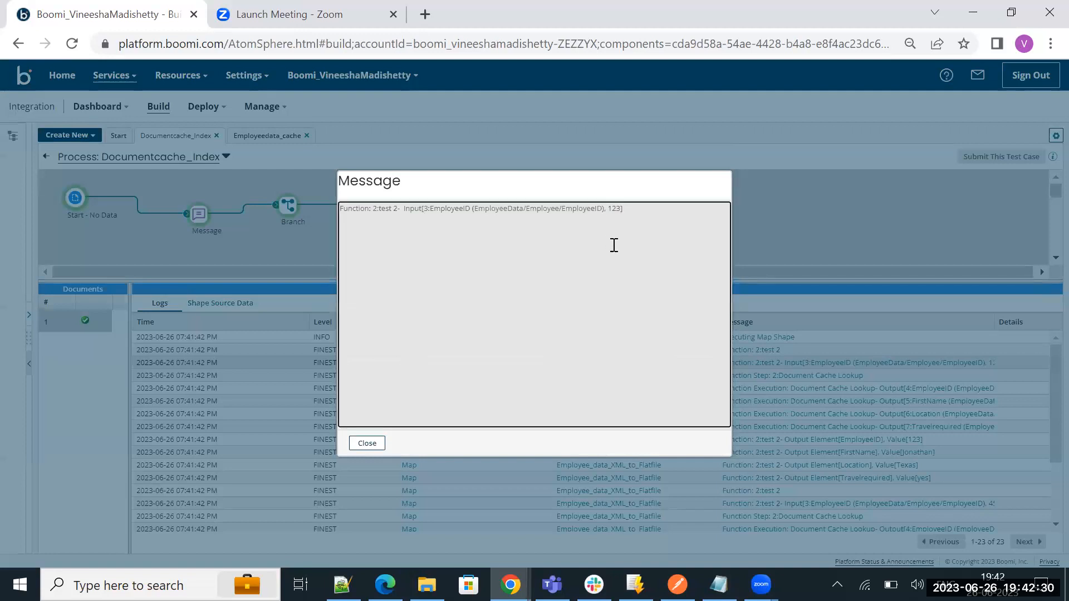
{"action": "left_click", "coordinate": [371, 449]}
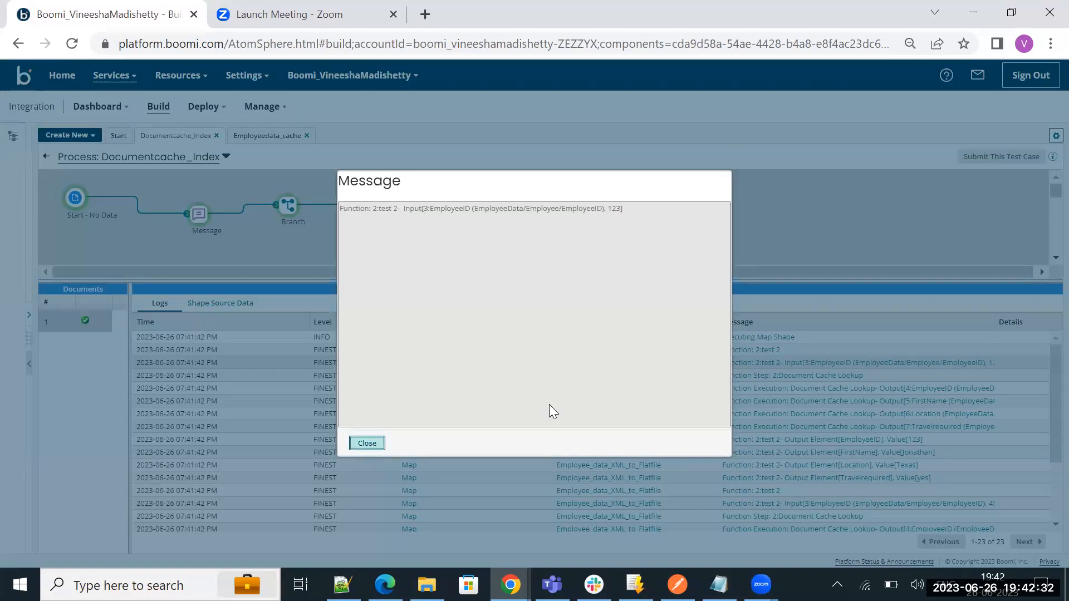
Read the EmployeeID, FirstName and Location output messages of the first Document Cache Lookup in the map's logs
{"action": "left_click", "coordinate": [975, 390]}
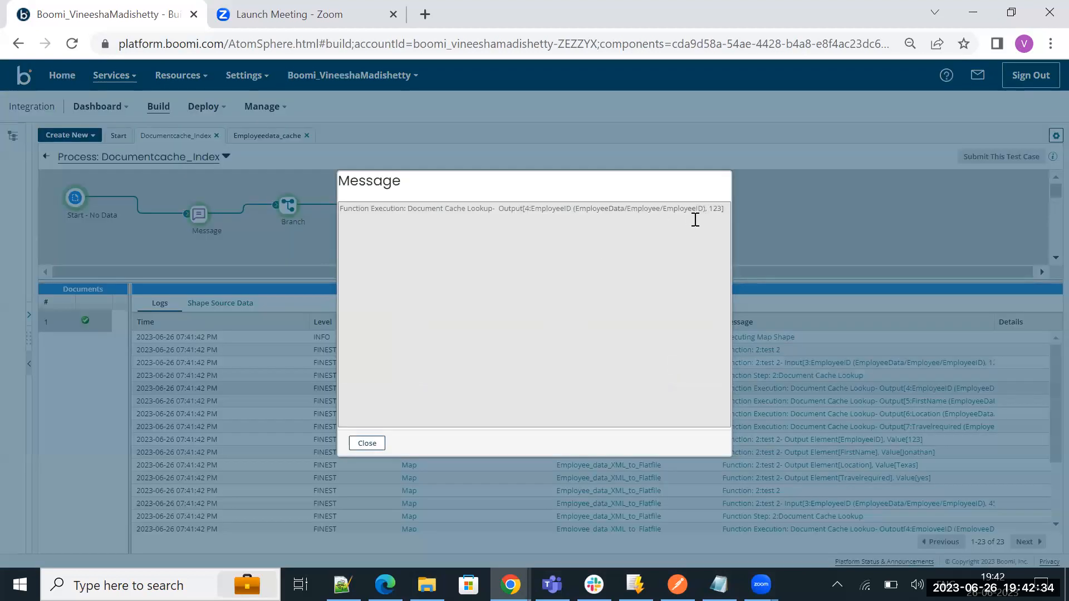
{"action": "double_click", "coordinate": [715, 209]}
{"action": "left_click", "coordinate": [369, 445]}
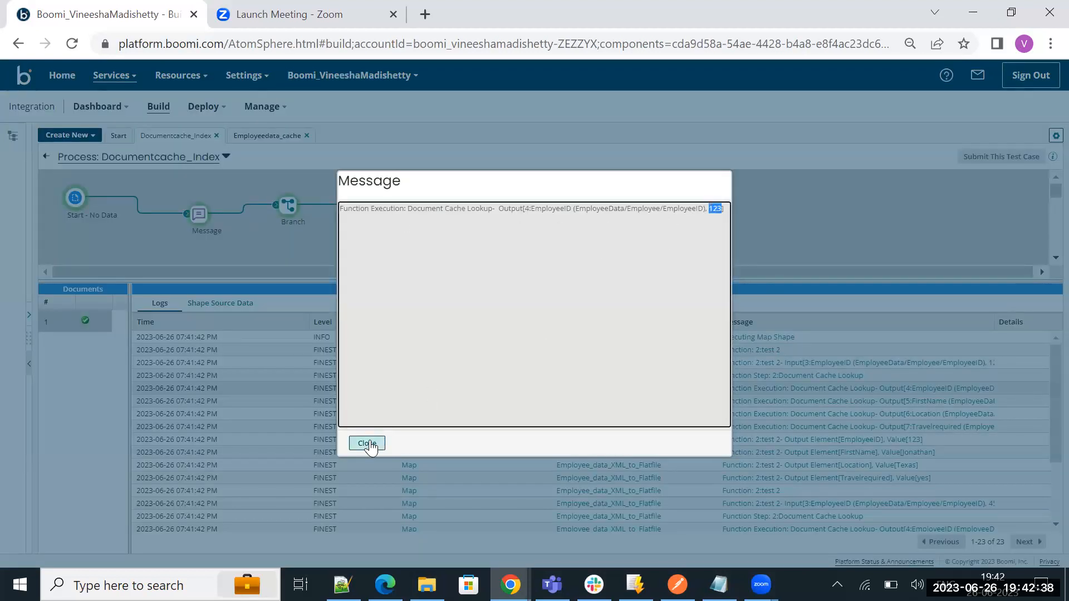
{"action": "left_click", "coordinate": [925, 402]}
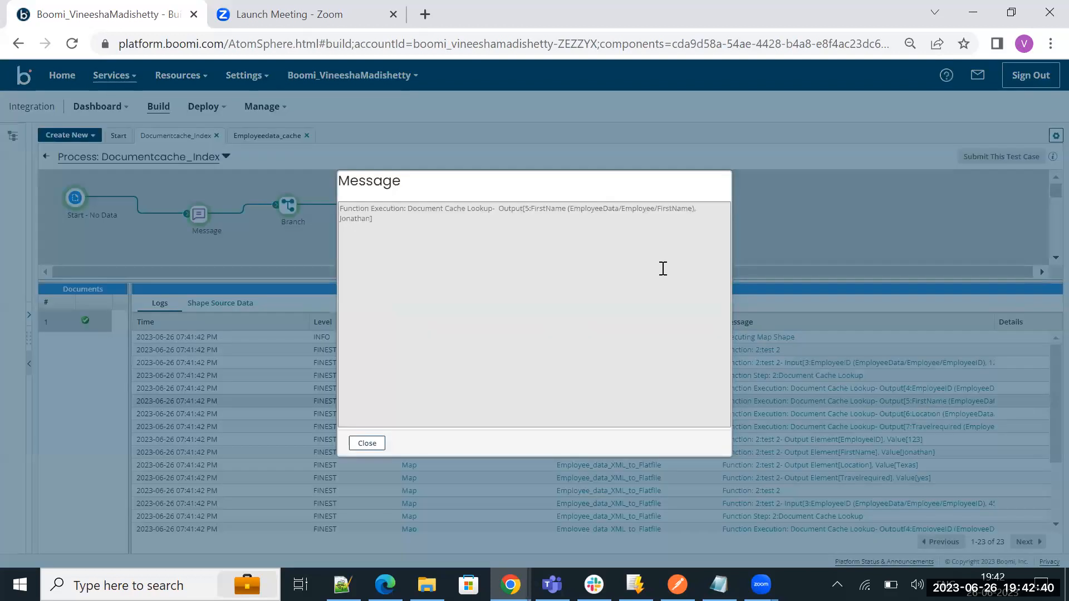
{"action": "double_click", "coordinate": [356, 219]}
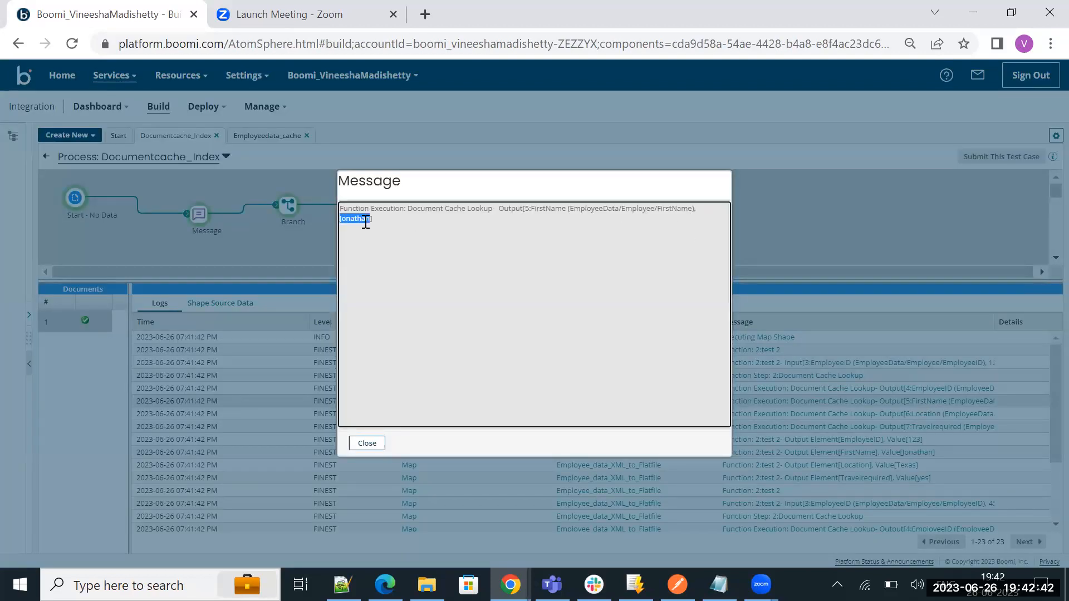
{"action": "left_click", "coordinate": [372, 444]}
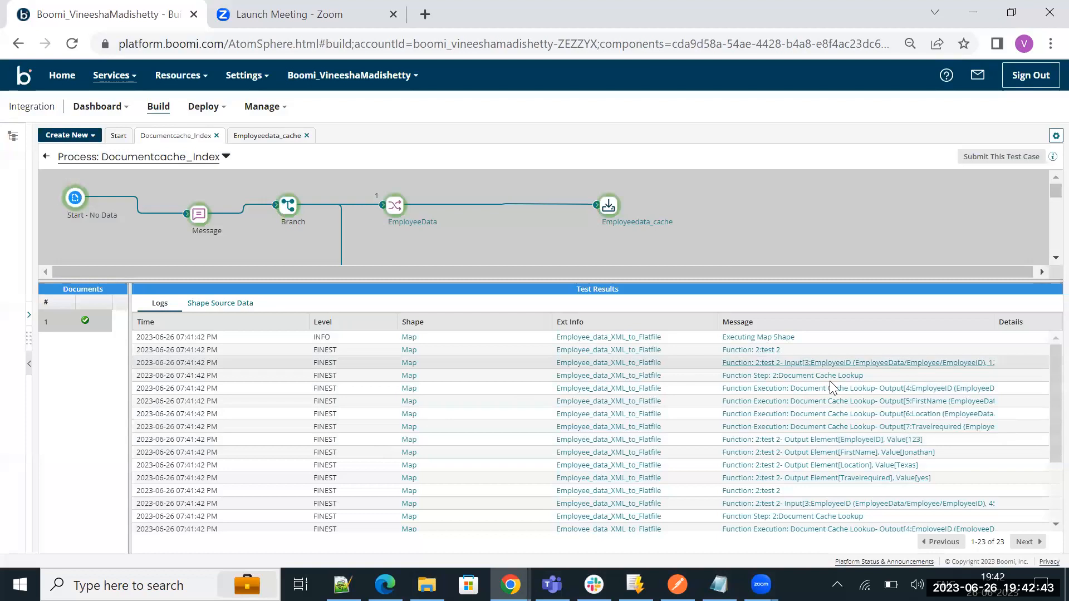
{"action": "left_click", "coordinate": [859, 419]}
{"action": "double_click", "coordinate": [696, 209]}
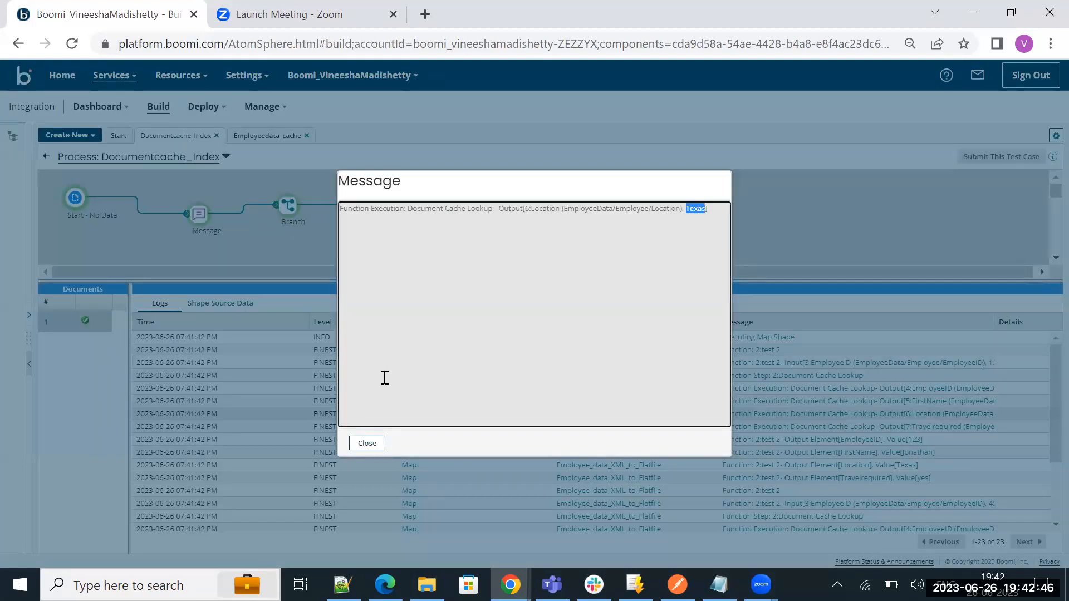
{"action": "left_click", "coordinate": [368, 444]}
Read the EmployeeID input message of the second test 2 function call in the map's logs, and close it
{"action": "scroll", "coordinate": [728, 435], "scroll_direction": "down", "scroll_amount": 3}
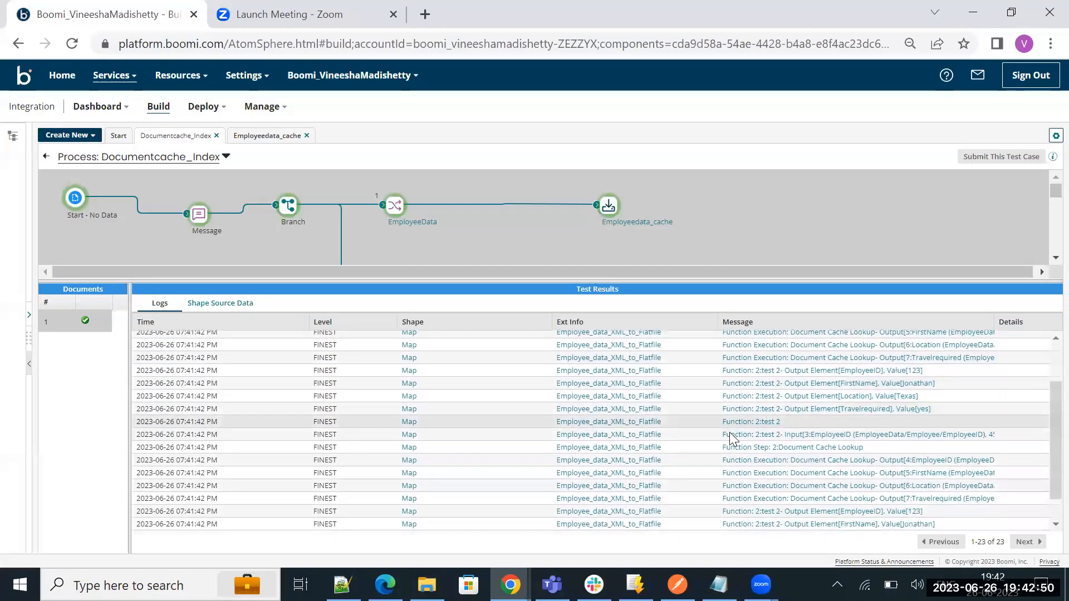
{"action": "scroll", "coordinate": [729, 432], "scroll_direction": "down", "scroll_amount": 1}
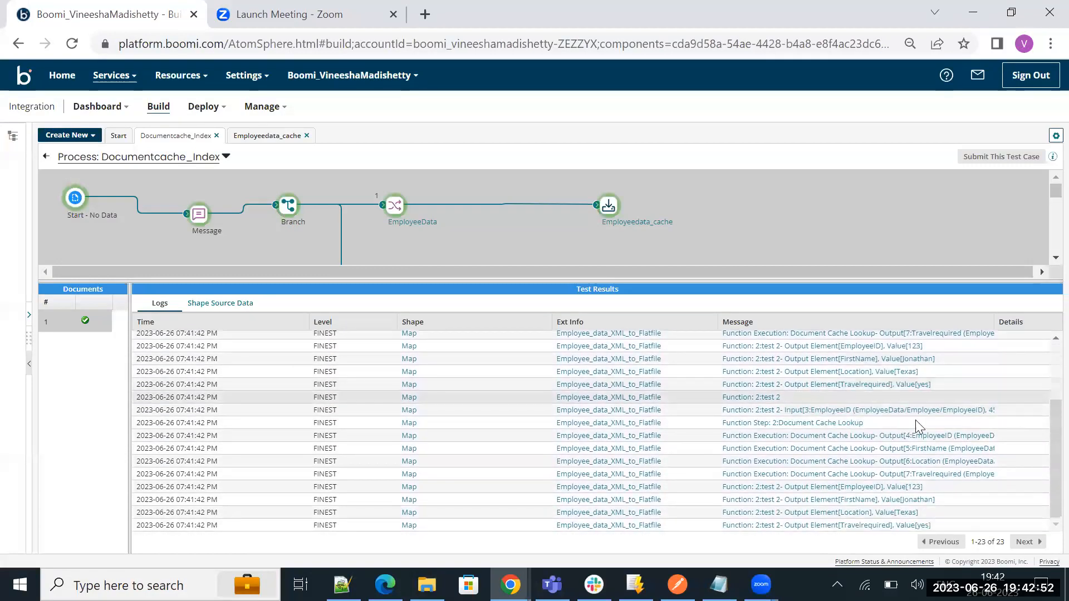
{"action": "left_click", "coordinate": [918, 411]}
{"action": "double_click", "coordinate": [918, 411]}
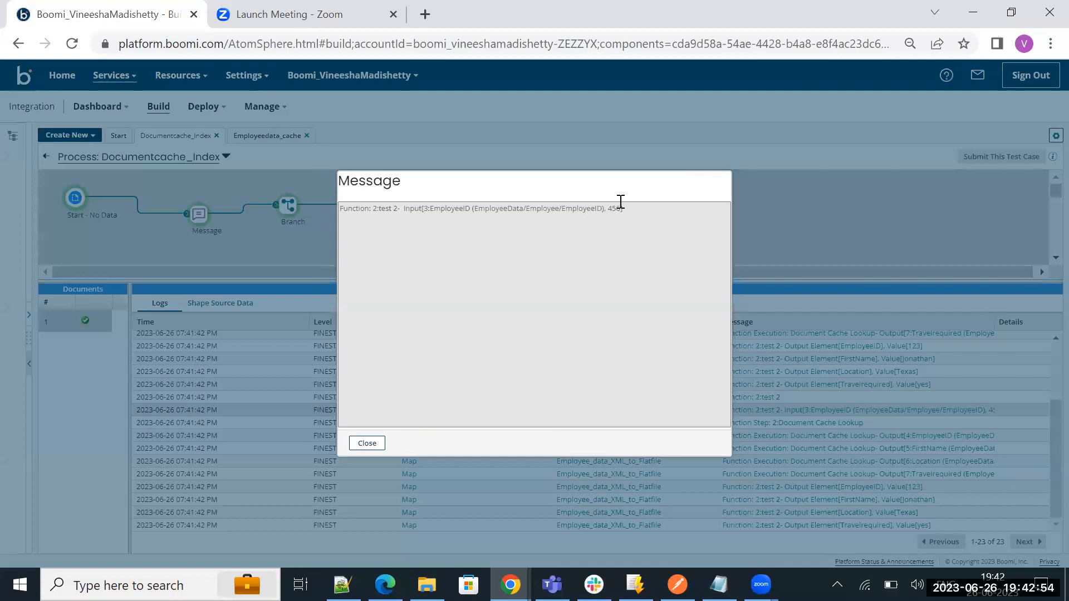
{"action": "double_click", "coordinate": [616, 209]}
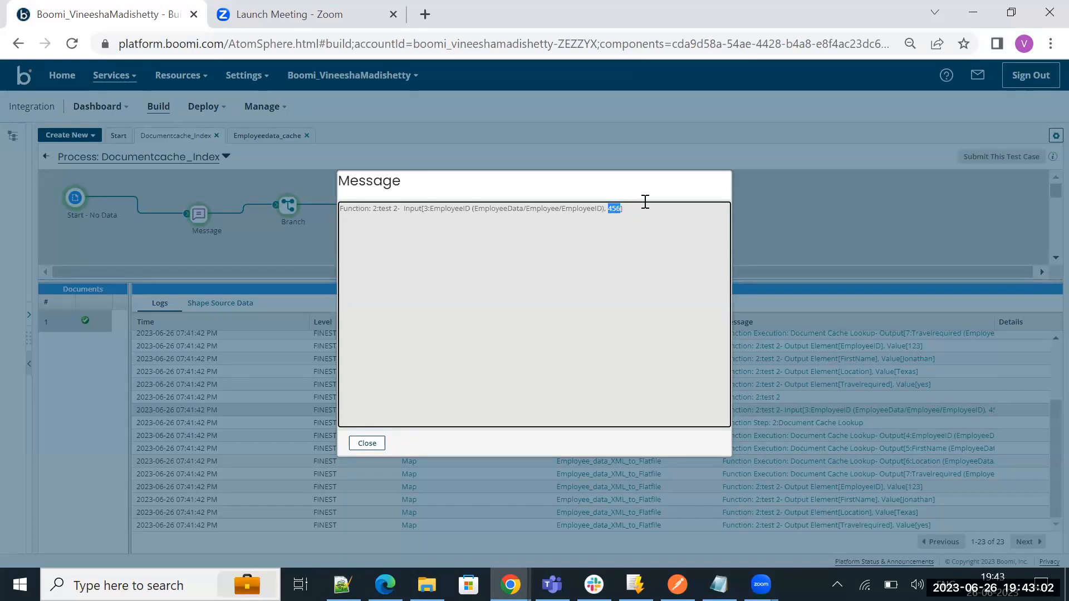
{"action": "double_click", "coordinate": [469, 209]}
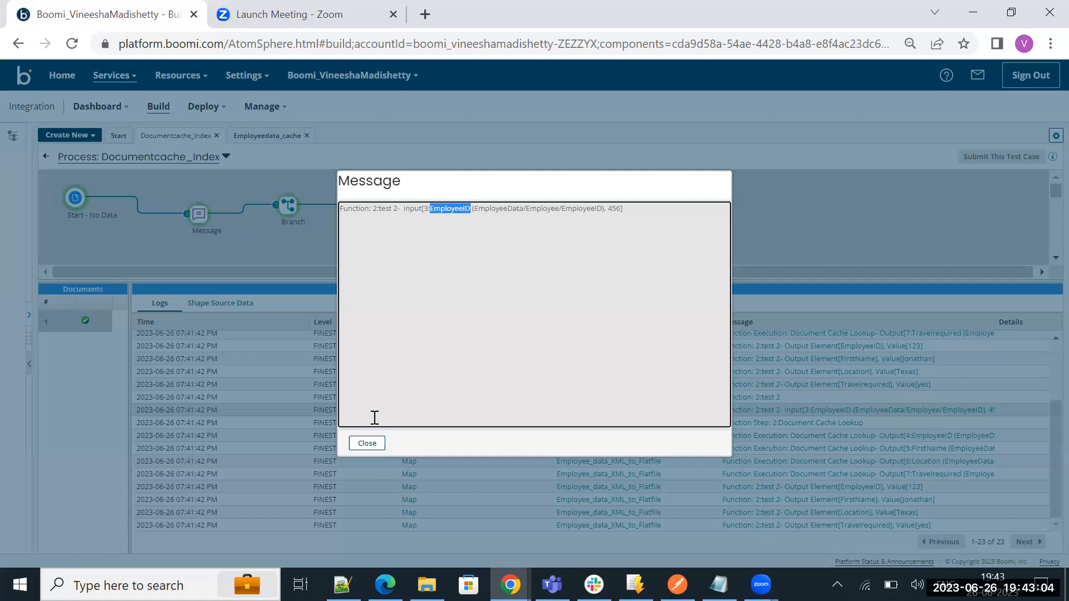
{"action": "left_click", "coordinate": [365, 444]}
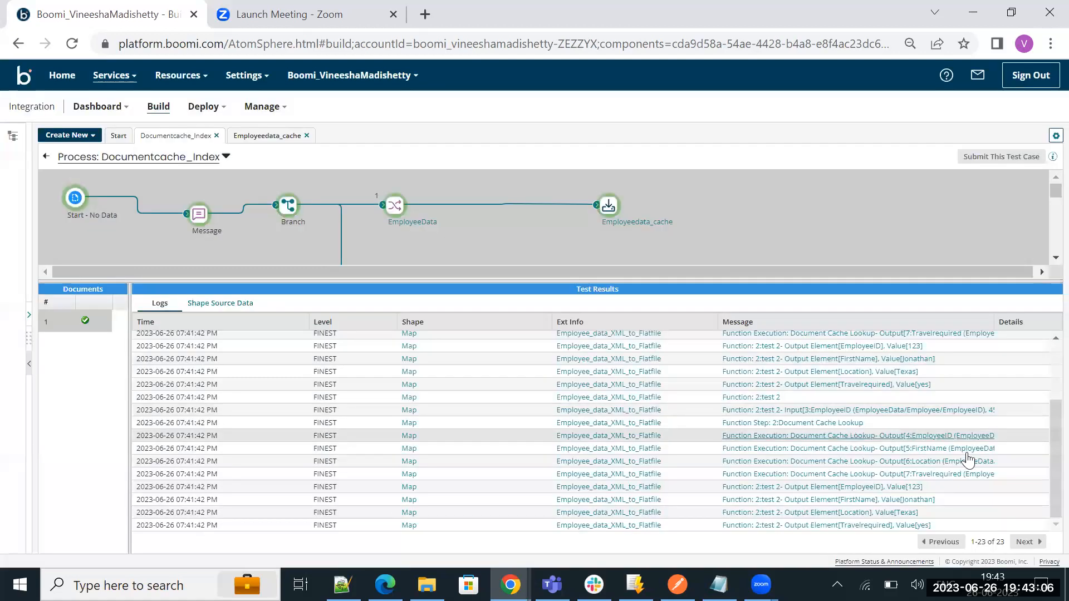
Read the EmployeeID and FirstName output messages of the second Document Cache Lookup, closing each message
{"action": "left_click", "coordinate": [930, 435]}
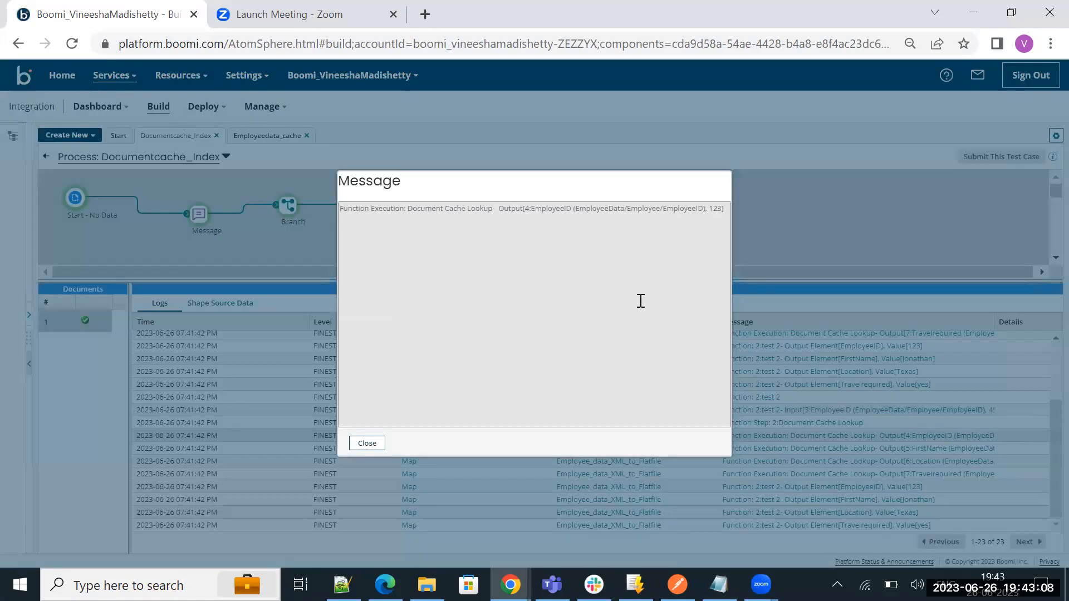
{"action": "left_click", "coordinate": [367, 443]}
{"action": "left_click", "coordinate": [819, 449]}
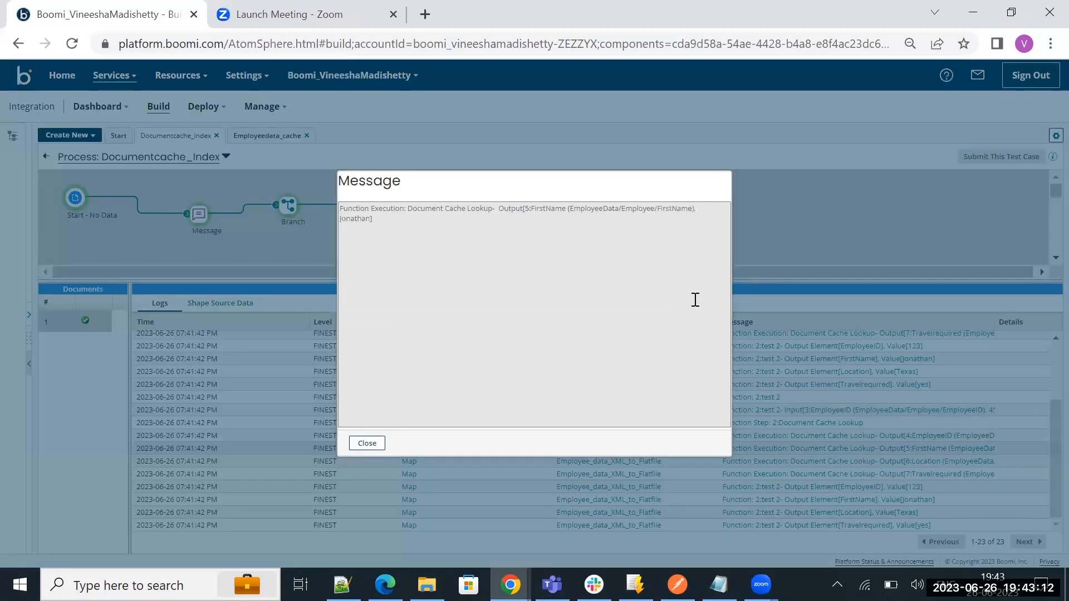
{"action": "double_click", "coordinate": [348, 218]}
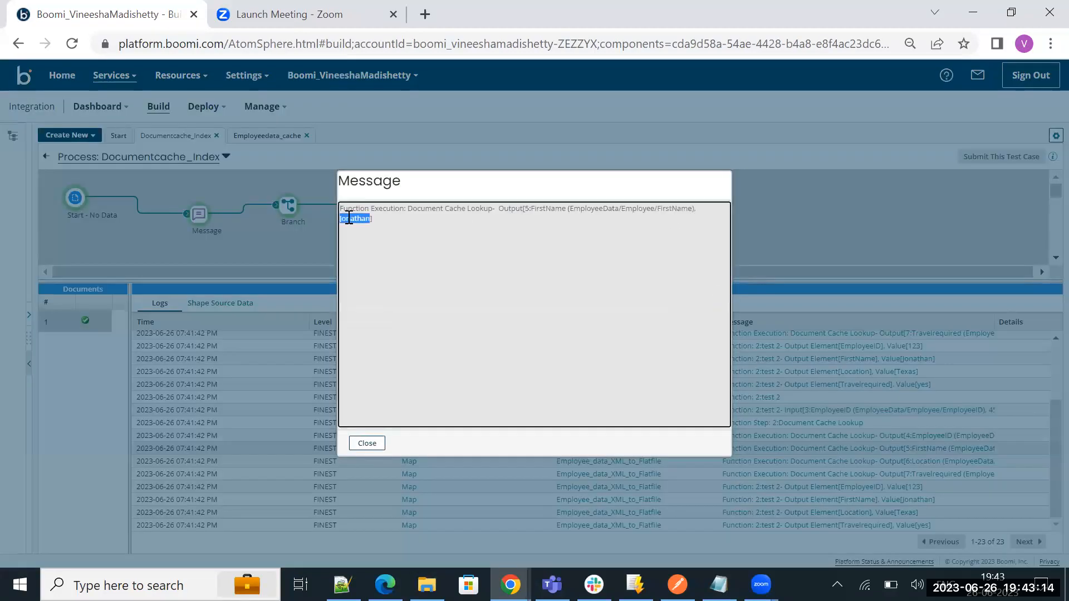
{"action": "left_click", "coordinate": [361, 444]}
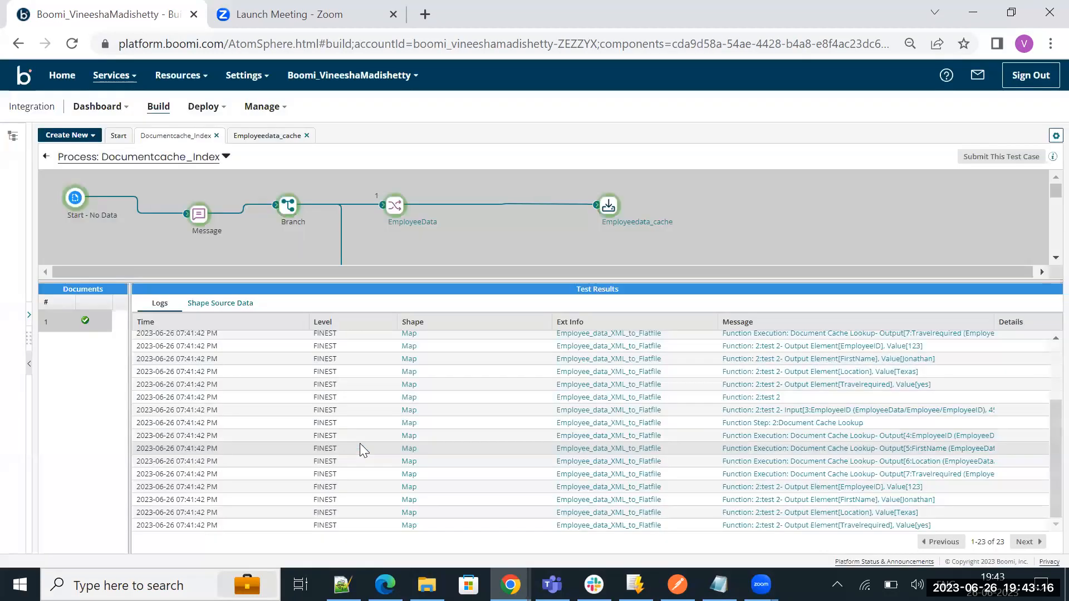
Shrink the test results area, examine the flat-file records in the End and continue shape's source document, and close the viewer
{"action": "left_click_drag", "start_coordinate": [355, 278], "coordinate": [378, 374]}
{"action": "scroll", "coordinate": [496, 299], "scroll_direction": "down", "scroll_amount": 1}
{"action": "left_click", "coordinate": [501, 276]}
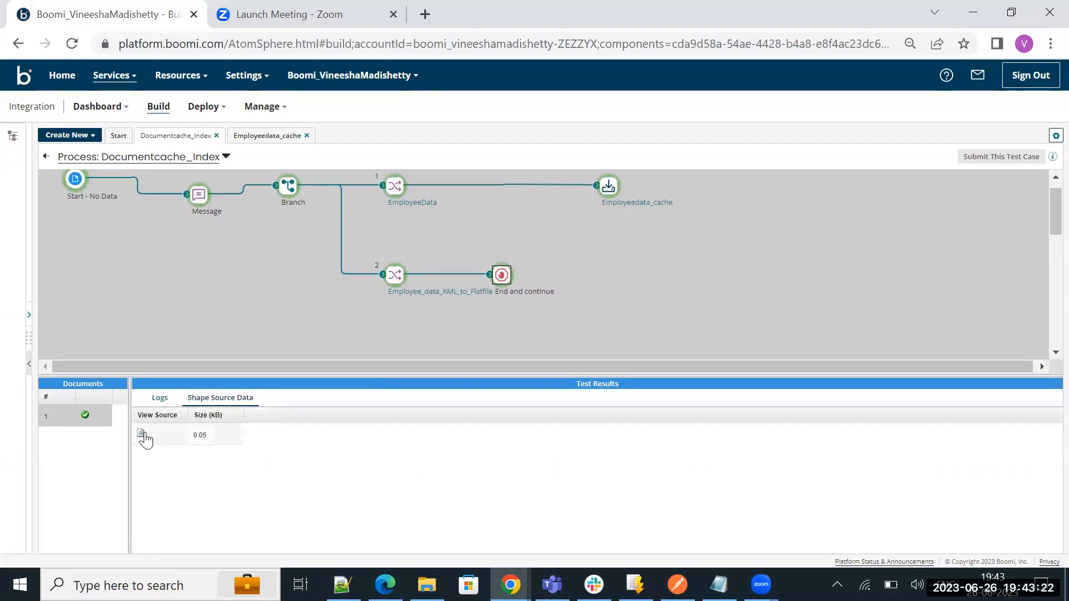
{"action": "left_click", "coordinate": [141, 434]}
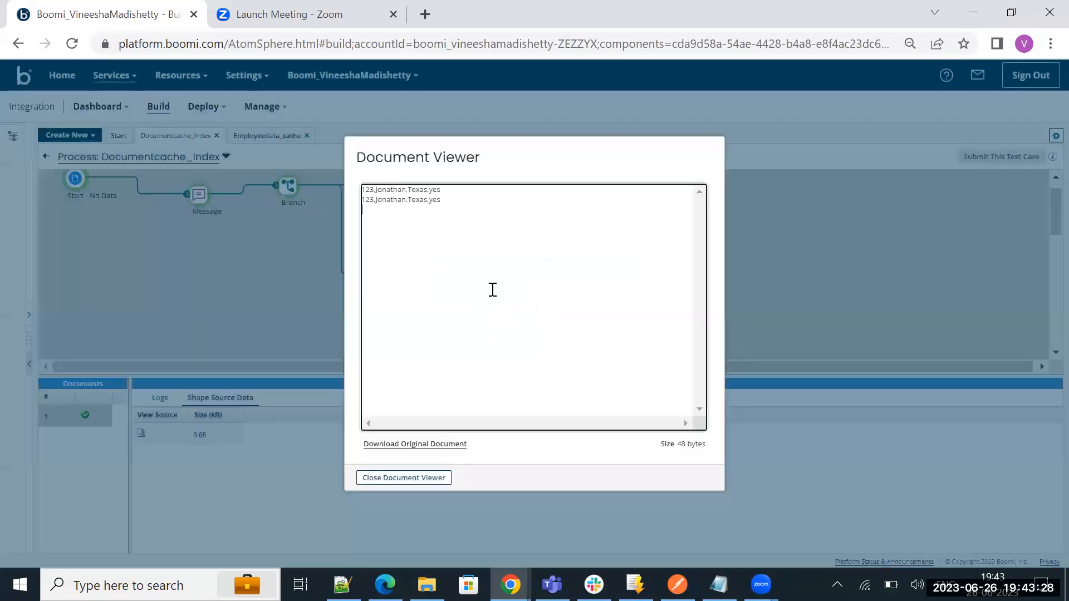
{"action": "mouse_move", "coordinate": [366, 190]}
{"action": "left_mouse_down"}
{"action": "mouse_move", "coordinate": [477, 191]}
{"action": "mouse_move", "coordinate": [362, 201]}
{"action": "left_mouse_up"}
{"action": "left_click", "coordinate": [442, 196]}
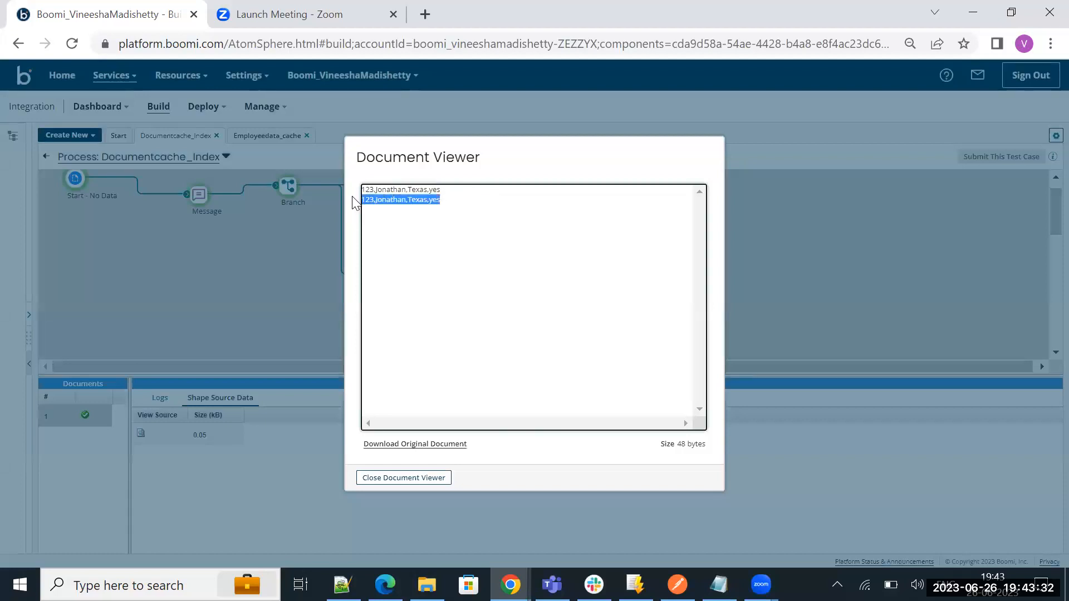
{"action": "left_click", "coordinate": [470, 323]}
{"action": "left_click", "coordinate": [404, 478]}
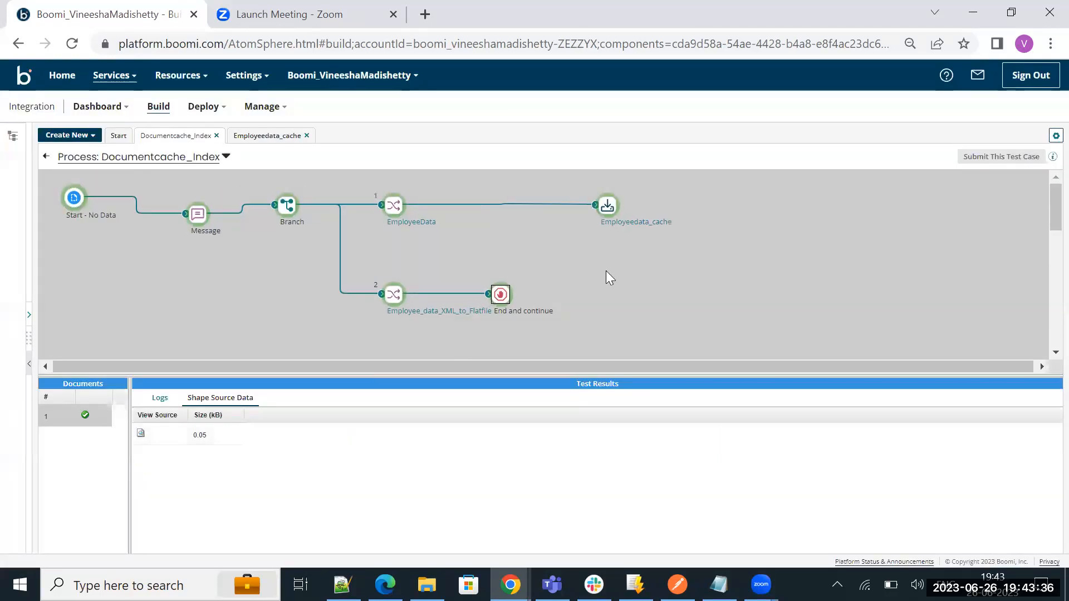